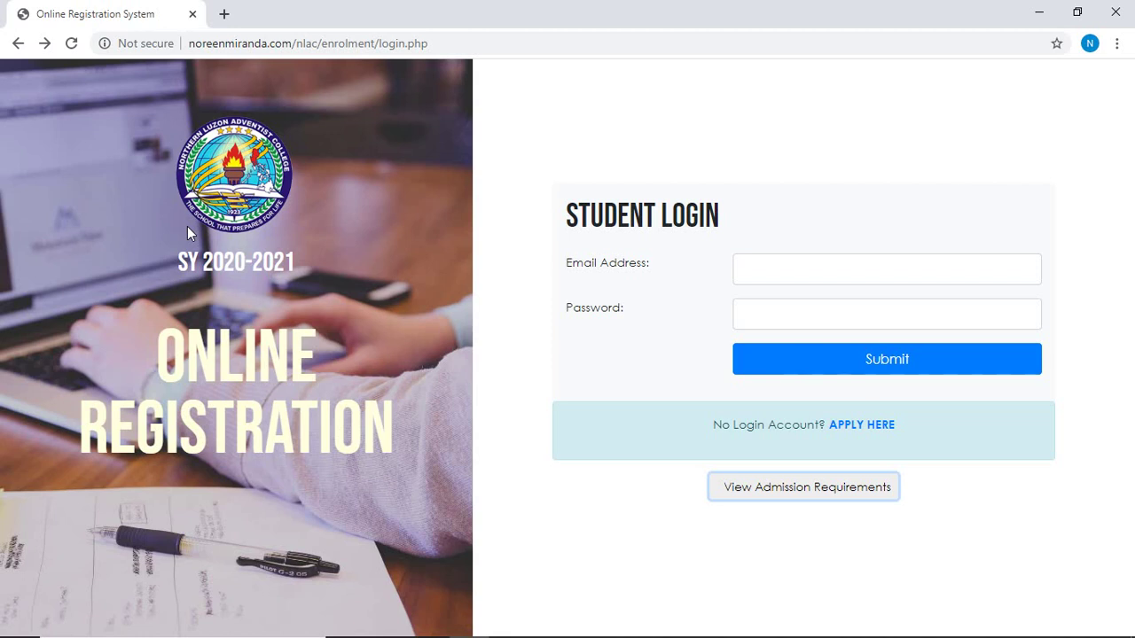
Read through the admission requirements list, highlighting the note on image-format uploads.
click(785, 496)
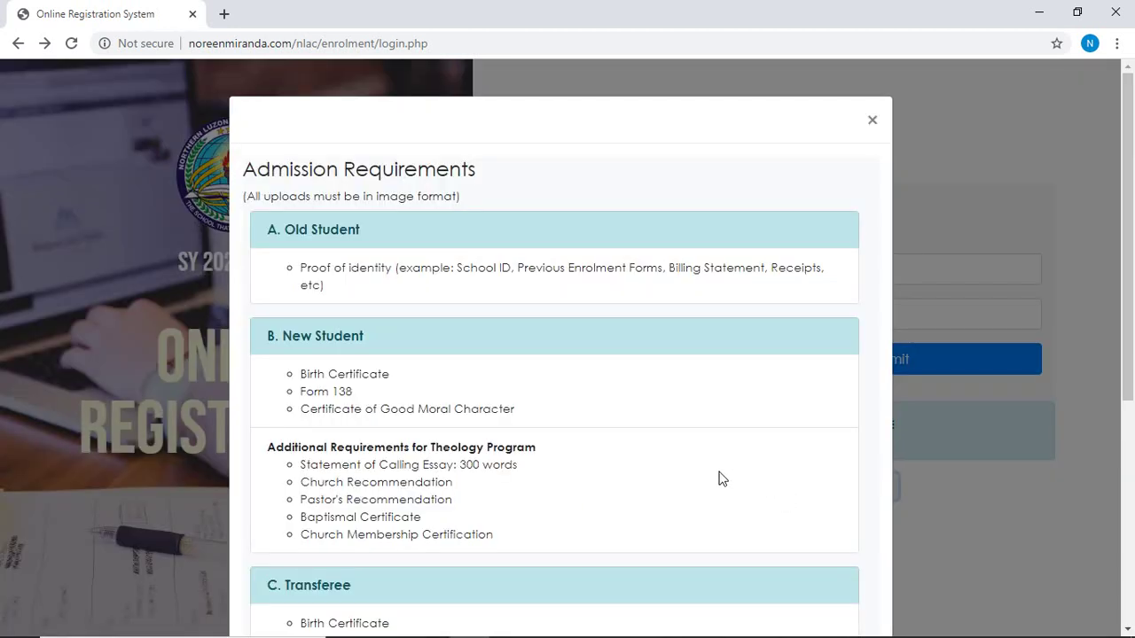
scroll(718, 473, down, 2)
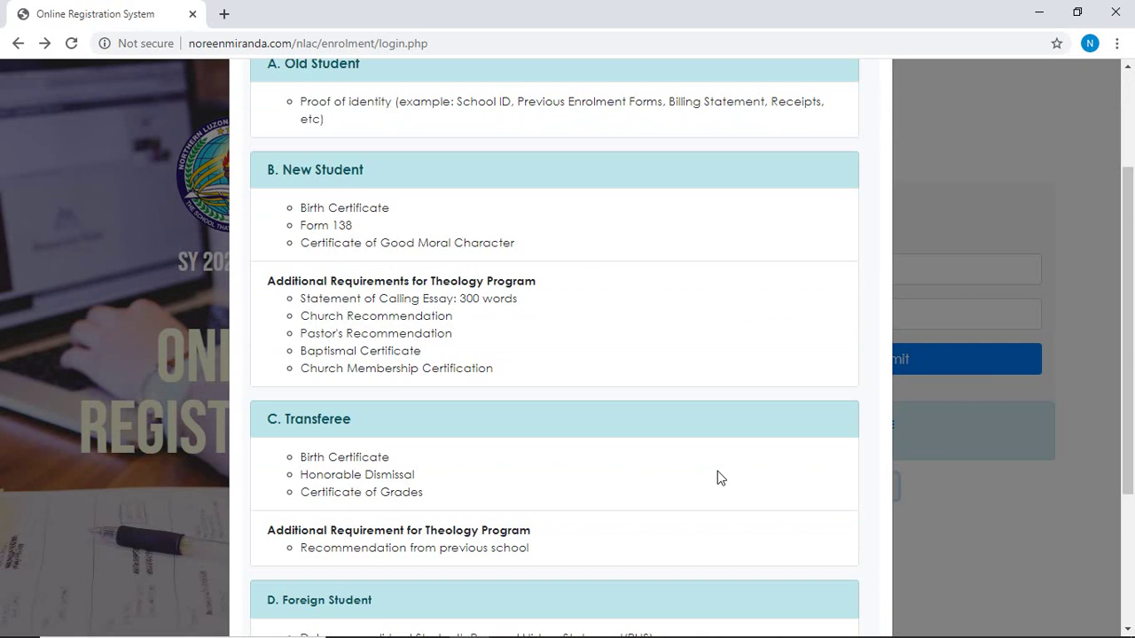
scroll(718, 472, up, 2)
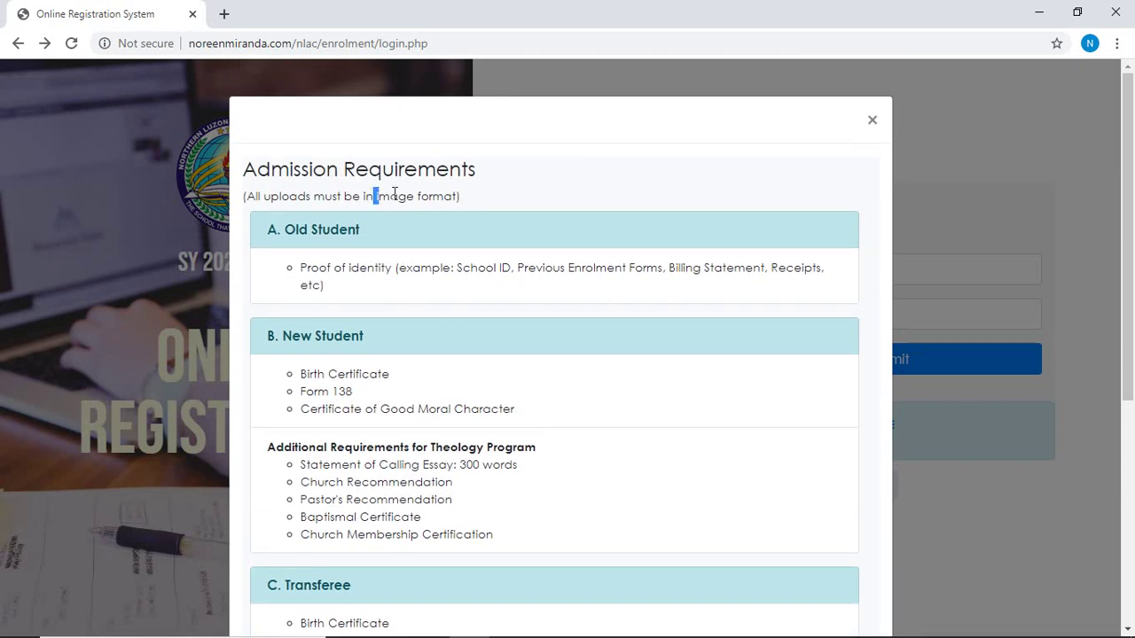
drag(376, 196, 474, 193)
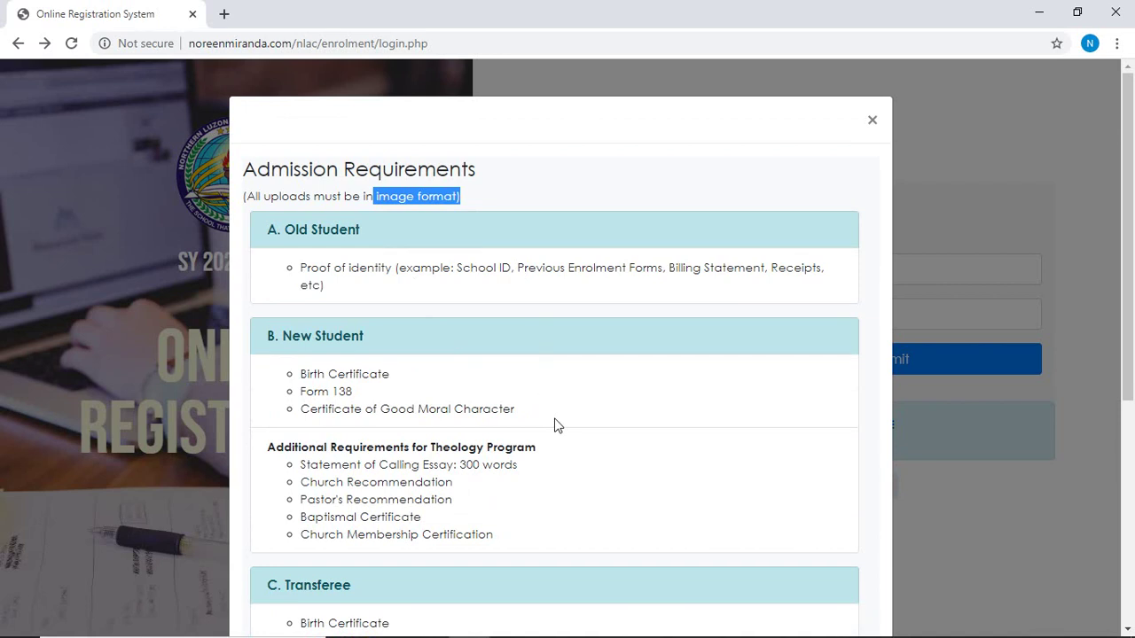
scroll(609, 421, down, 1)
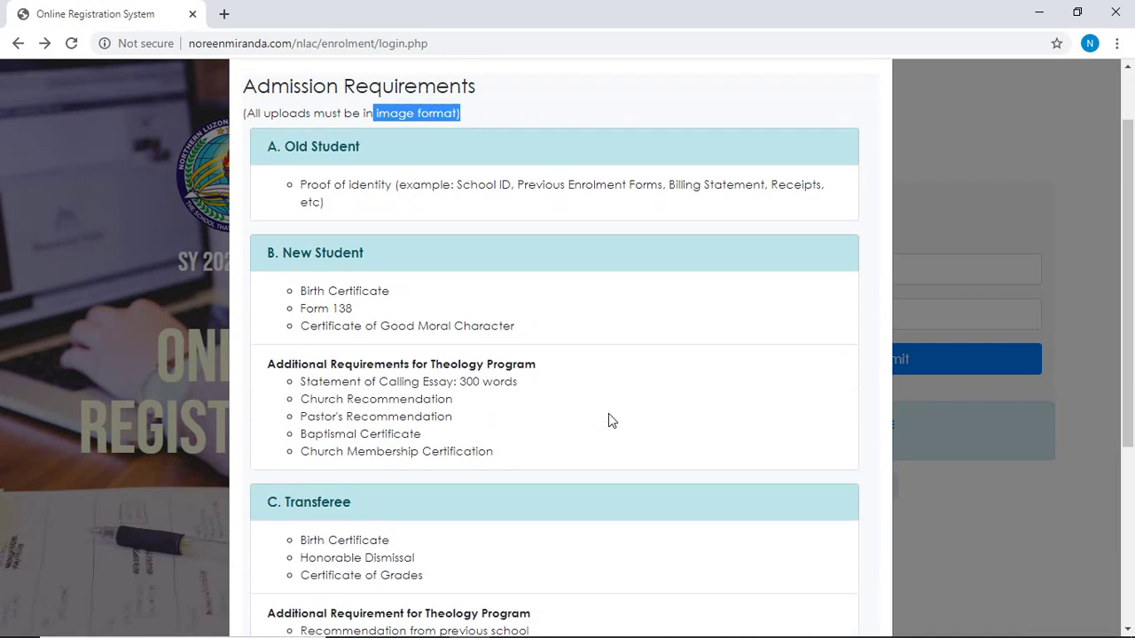
scroll(657, 428, up, 1)
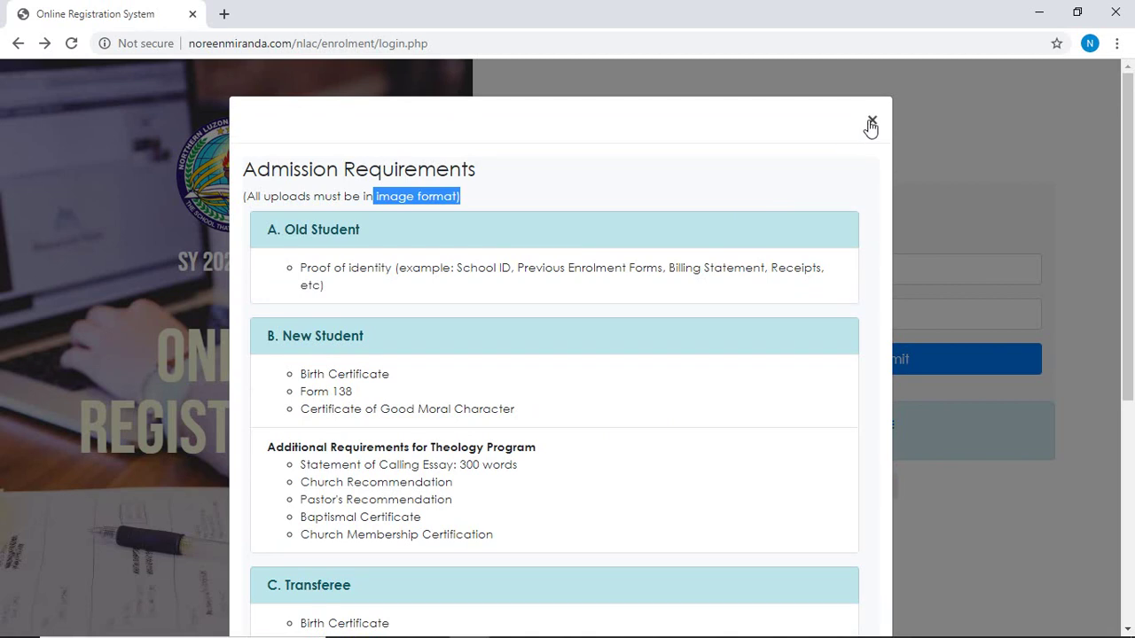
Close the requirements list and start a new admission application.
scroll(750, 436, down, 4)
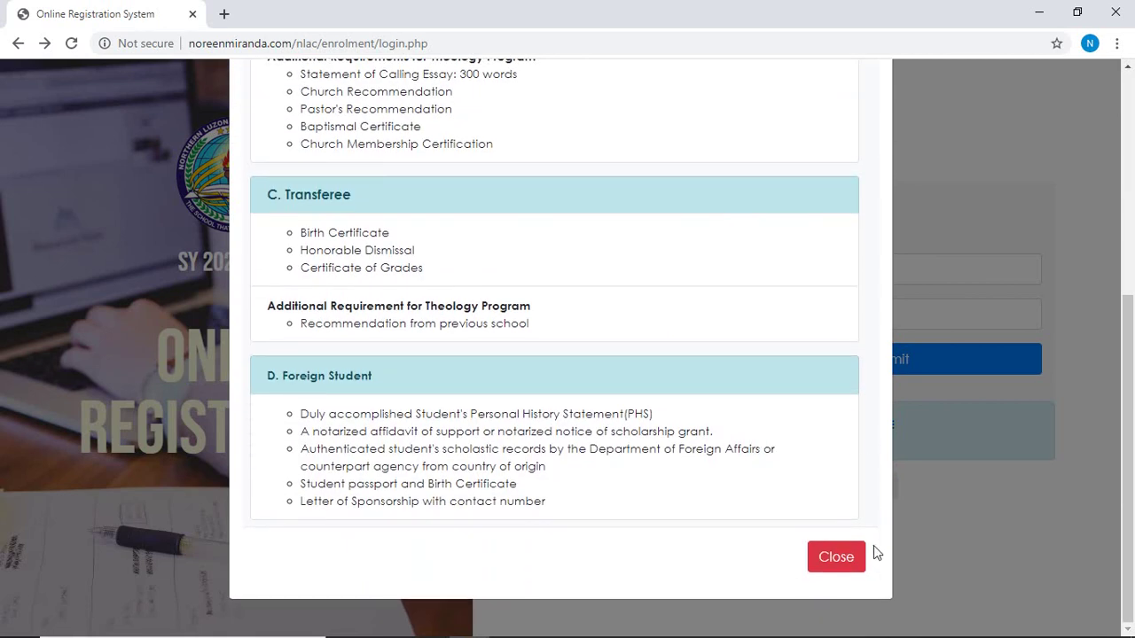
click(851, 559)
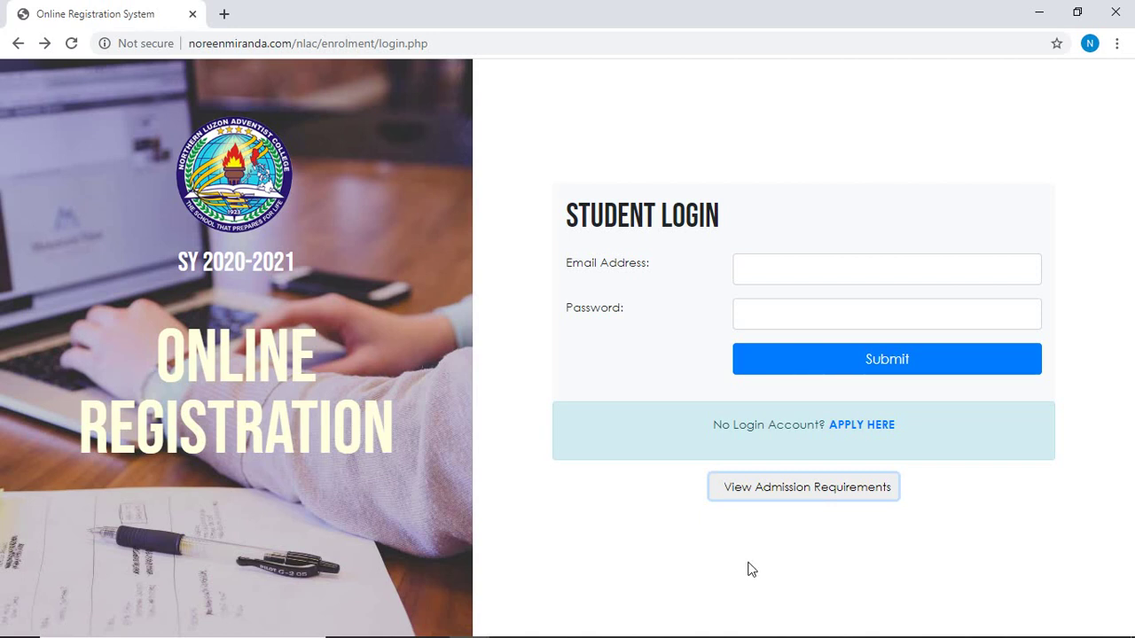
click(871, 430)
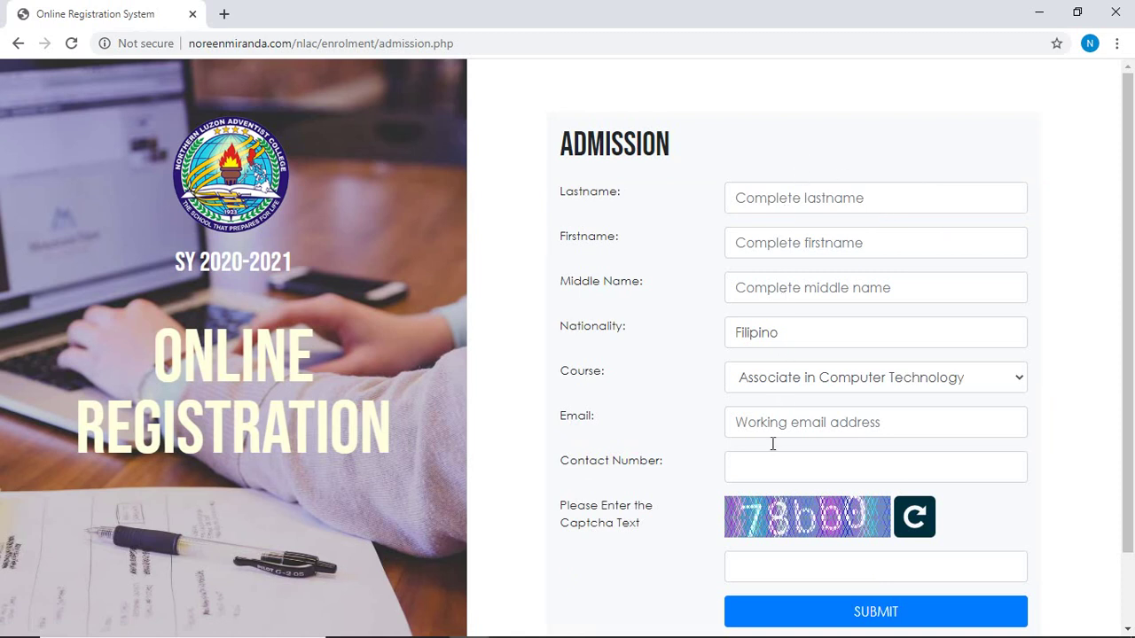
Enter the applicant's last, first and middle names, checking the prefilled Filipino nationality.
click(786, 198)
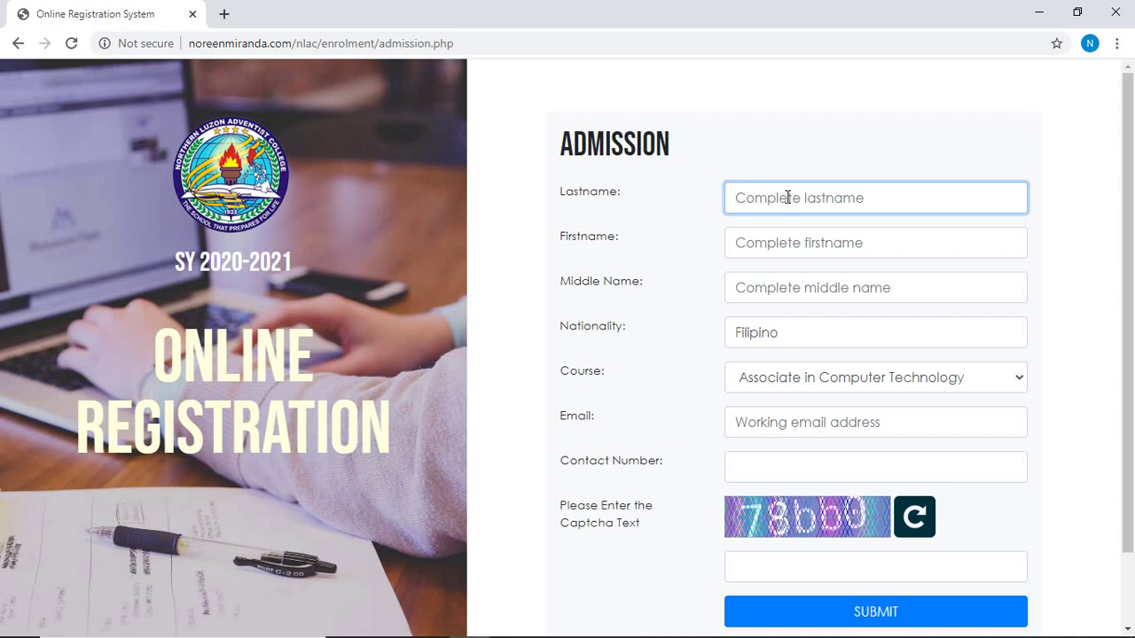
key(Tab)
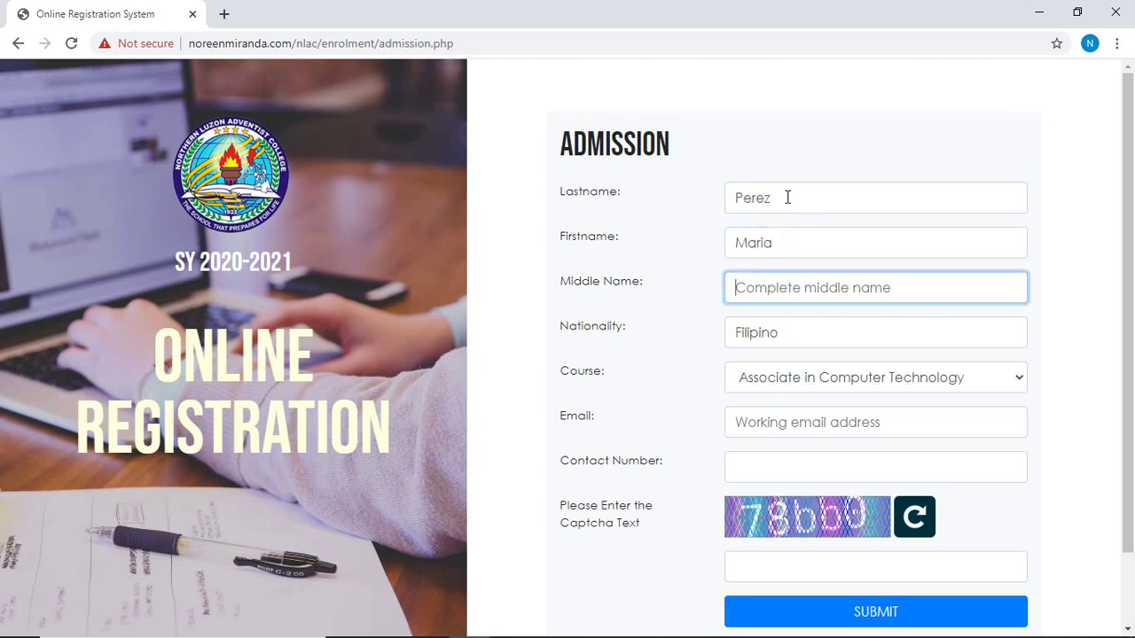
key(Tab)
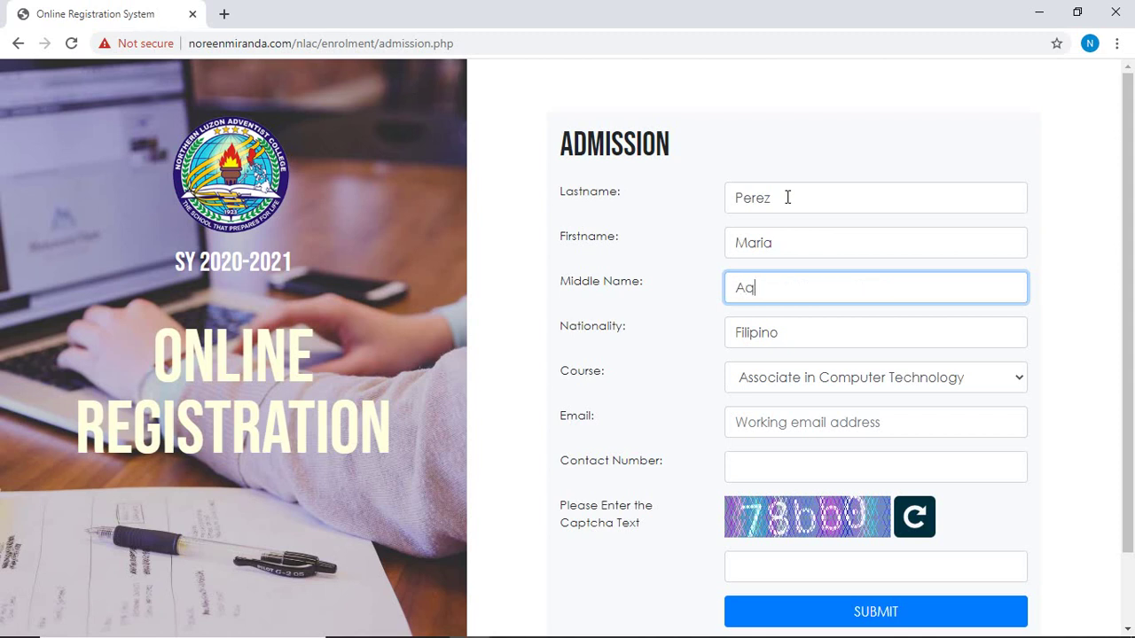
drag(794, 332, 722, 342)
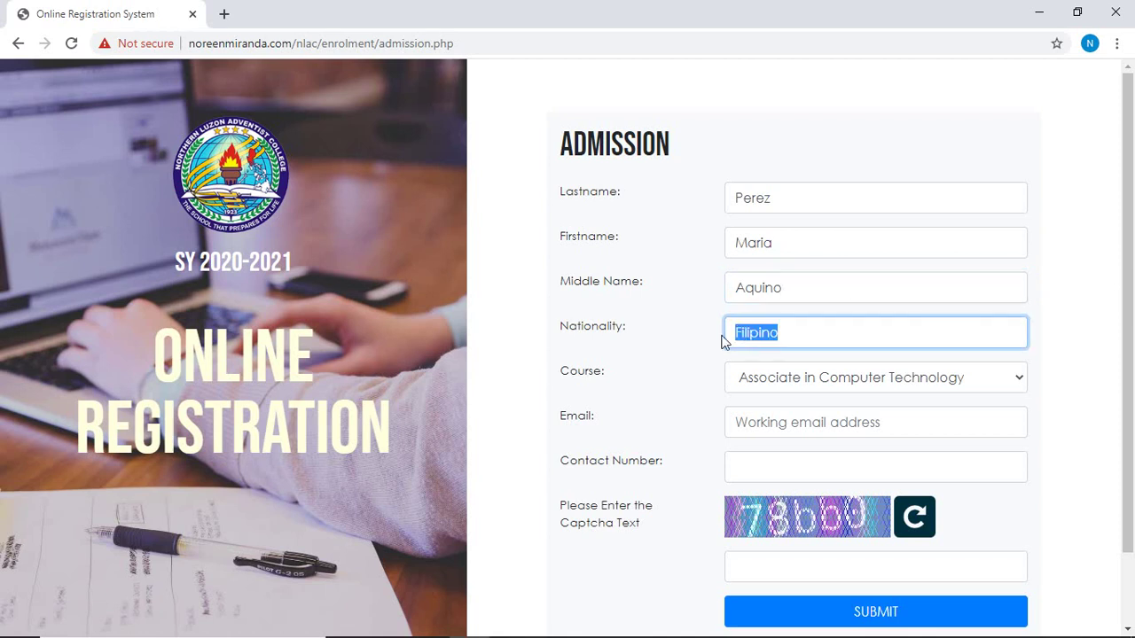
Choose Bachelor of Secondary Education (replacing Information Technology) as the course, with a Mathematics major.
click(824, 381)
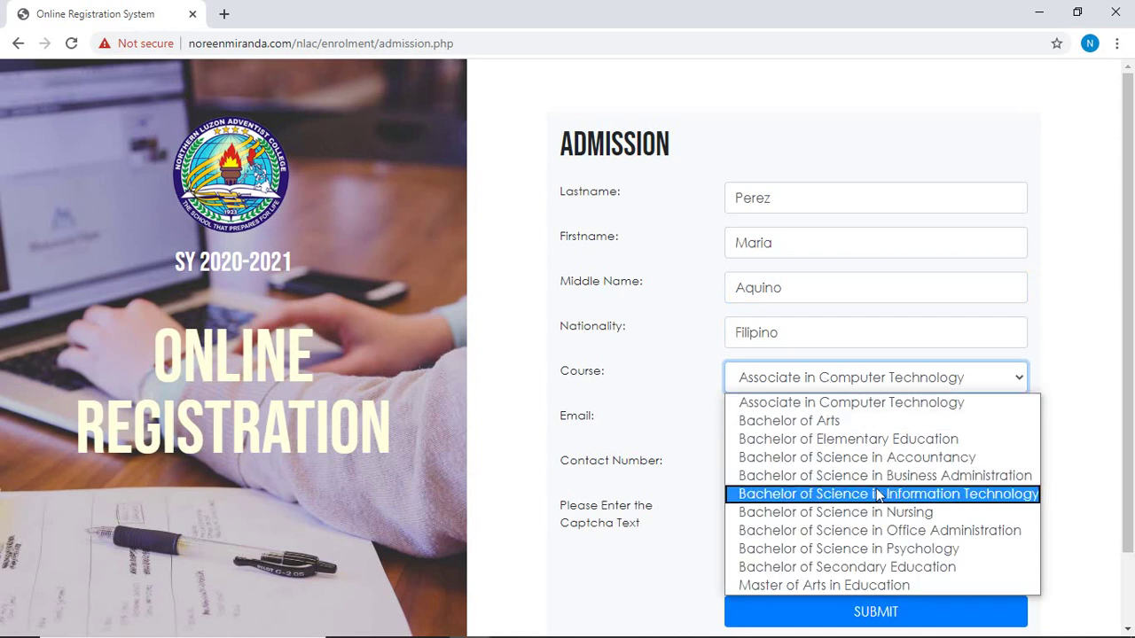
click(878, 494)
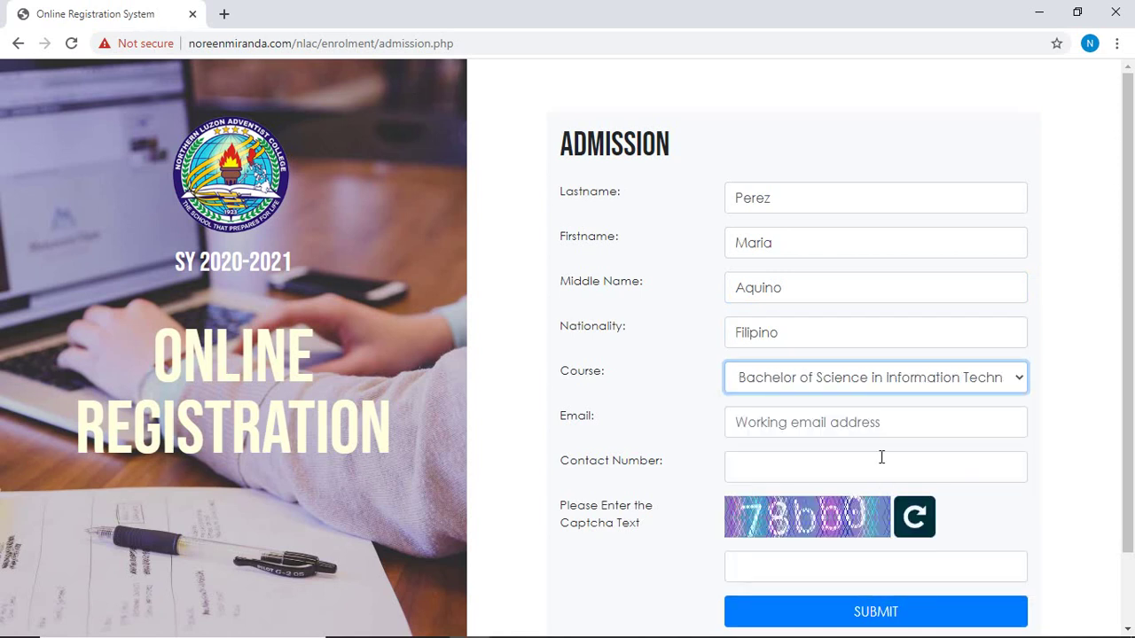
click(882, 380)
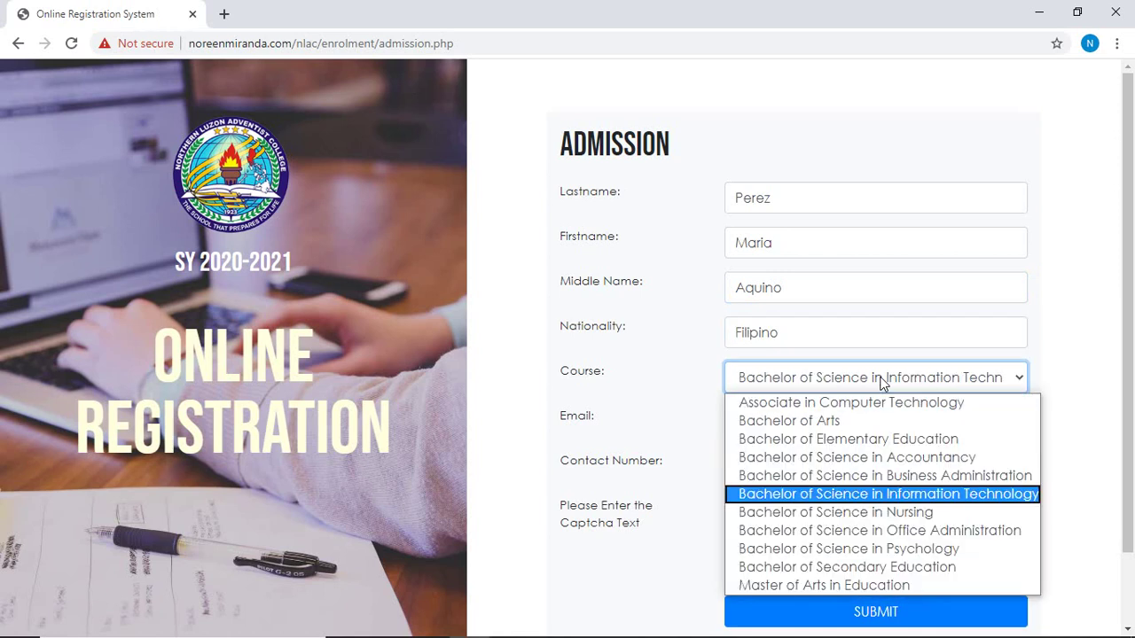
click(902, 572)
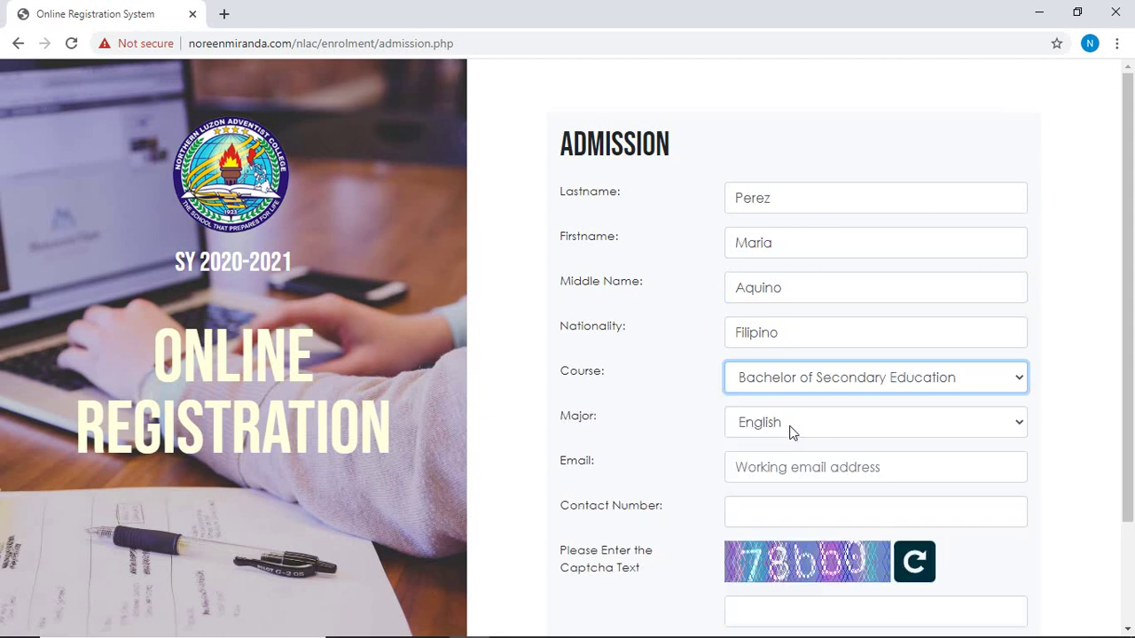
click(816, 430)
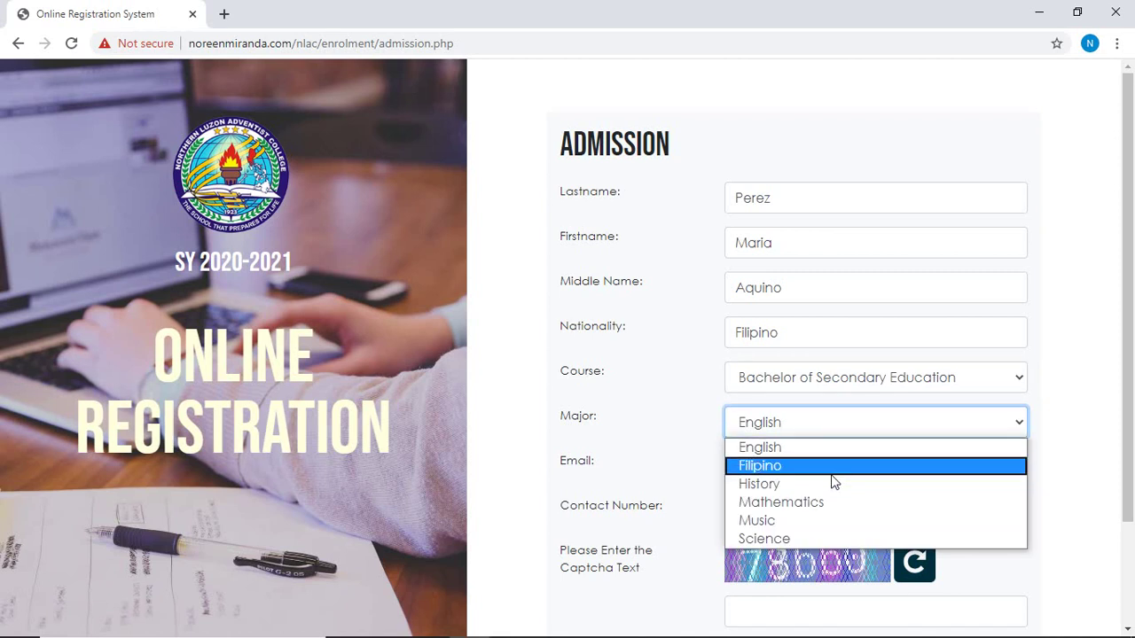
click(839, 503)
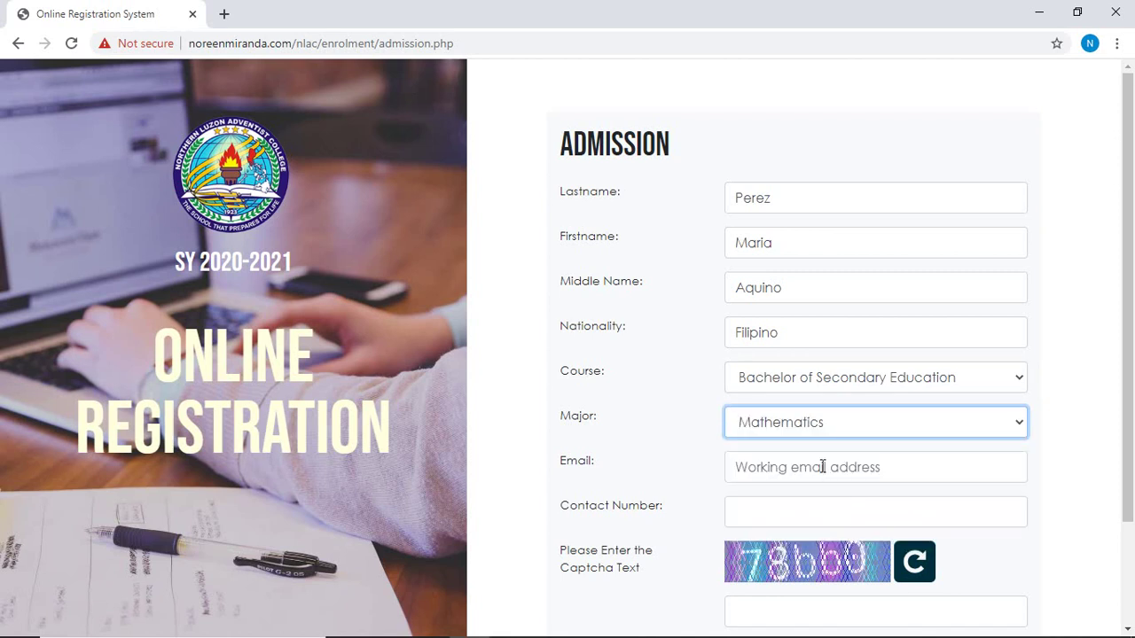
click(823, 467)
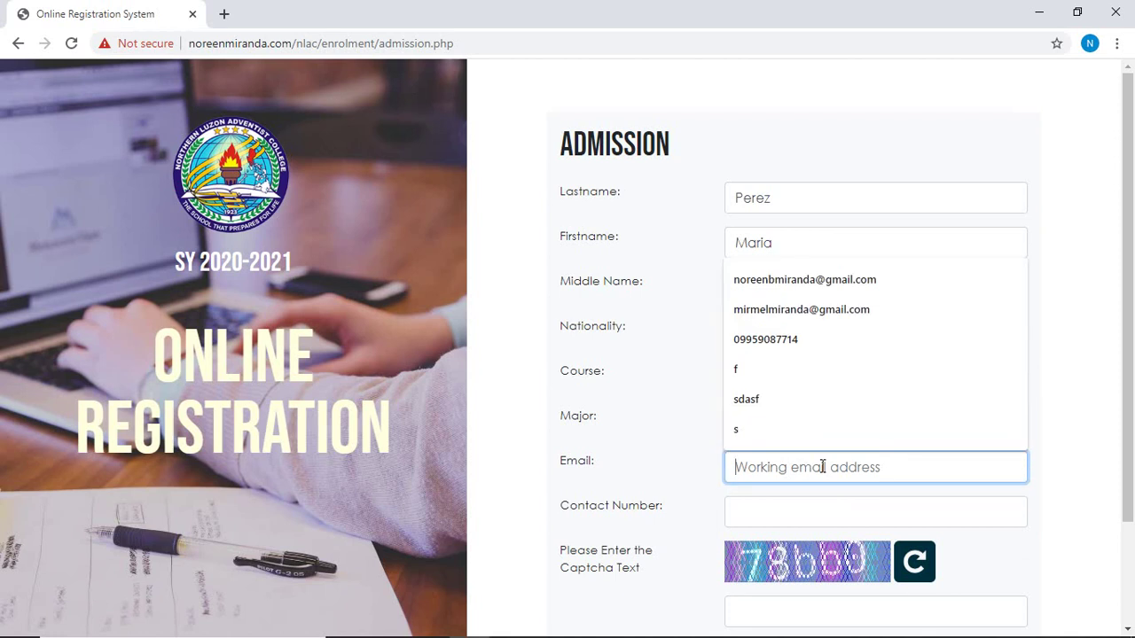
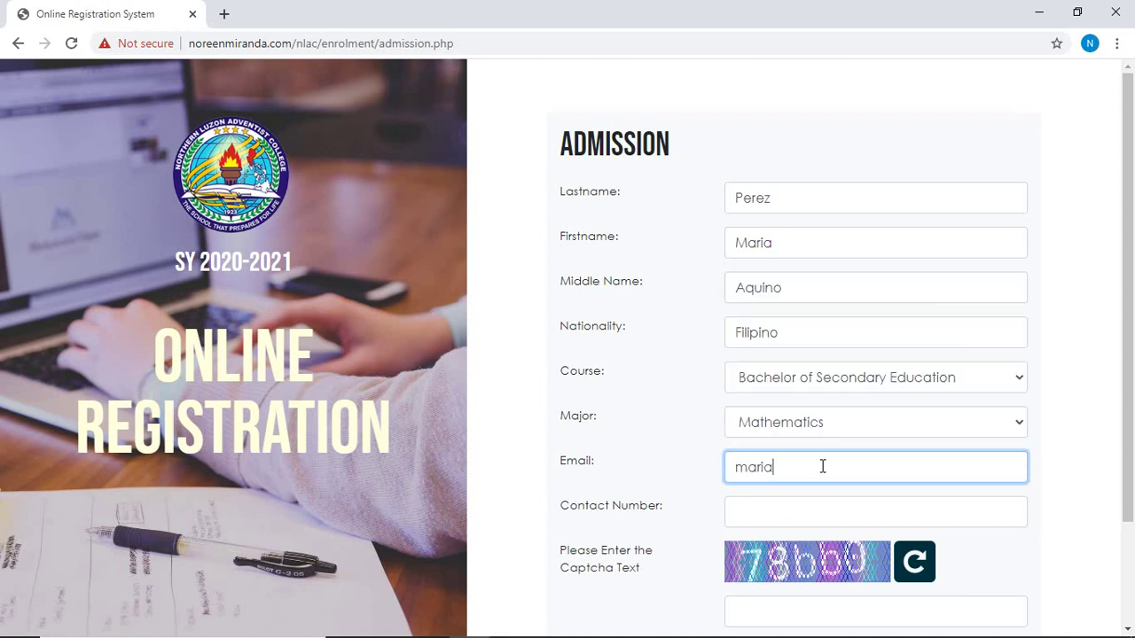
Fill in the applicant's email and contact number, enter the captcha text, and submit the form.
click(920, 507)
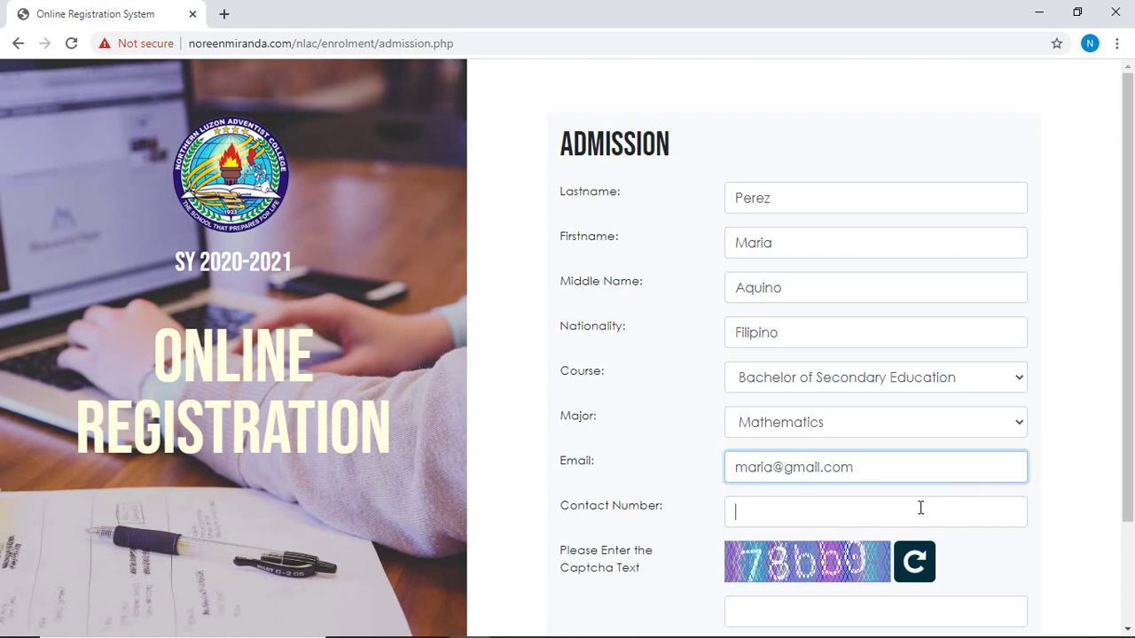
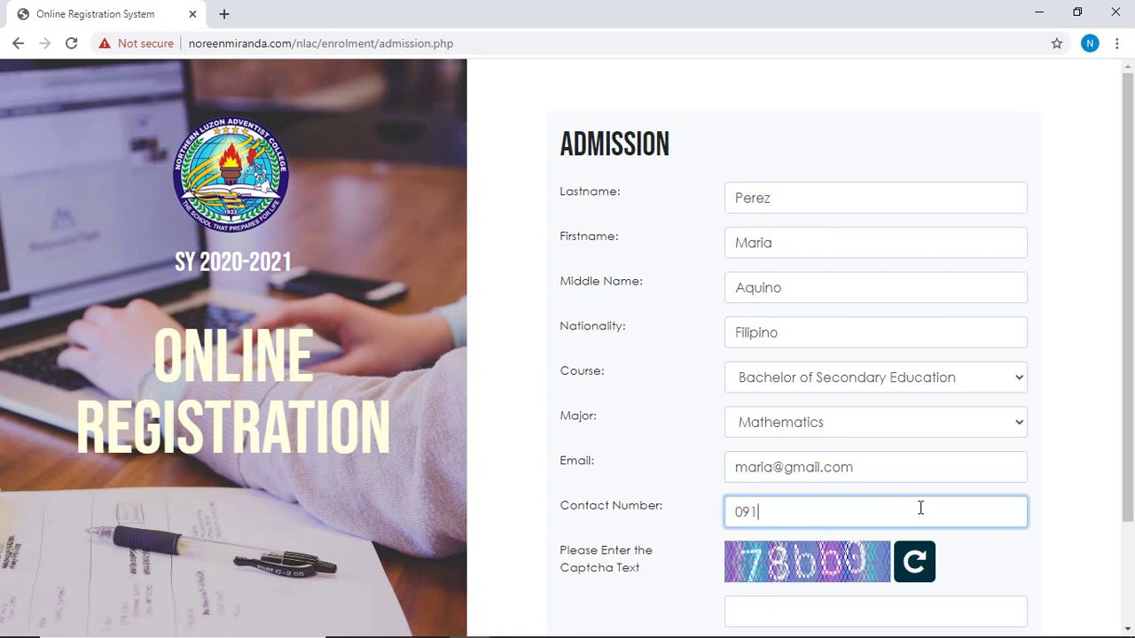
scroll(921, 508, down, 3)
click(851, 481)
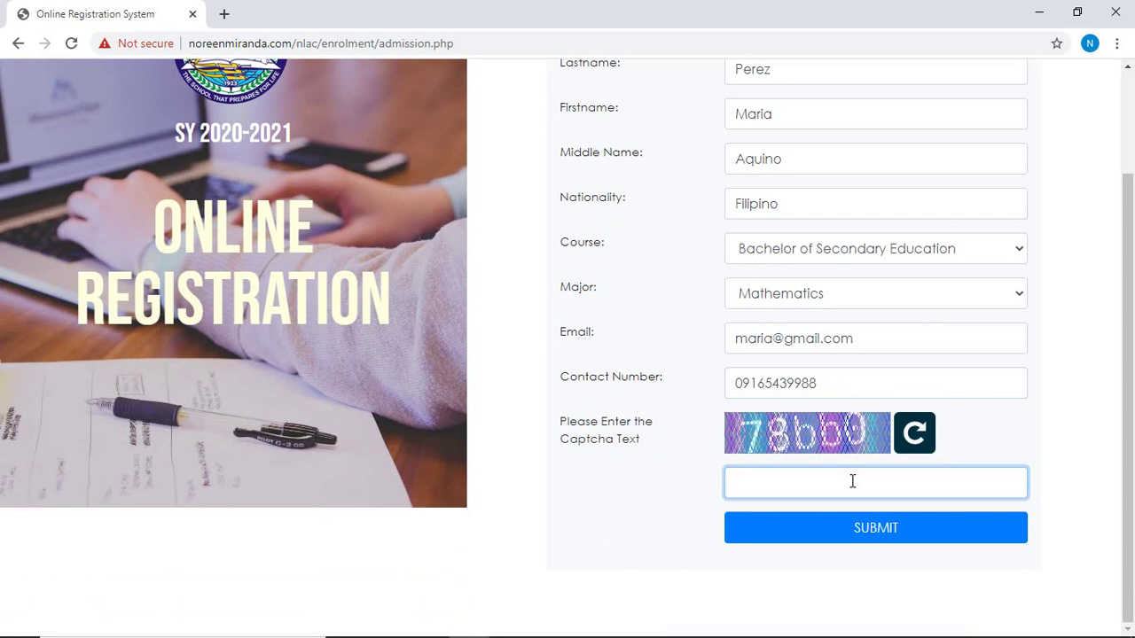
text(78bb0)
click(879, 537)
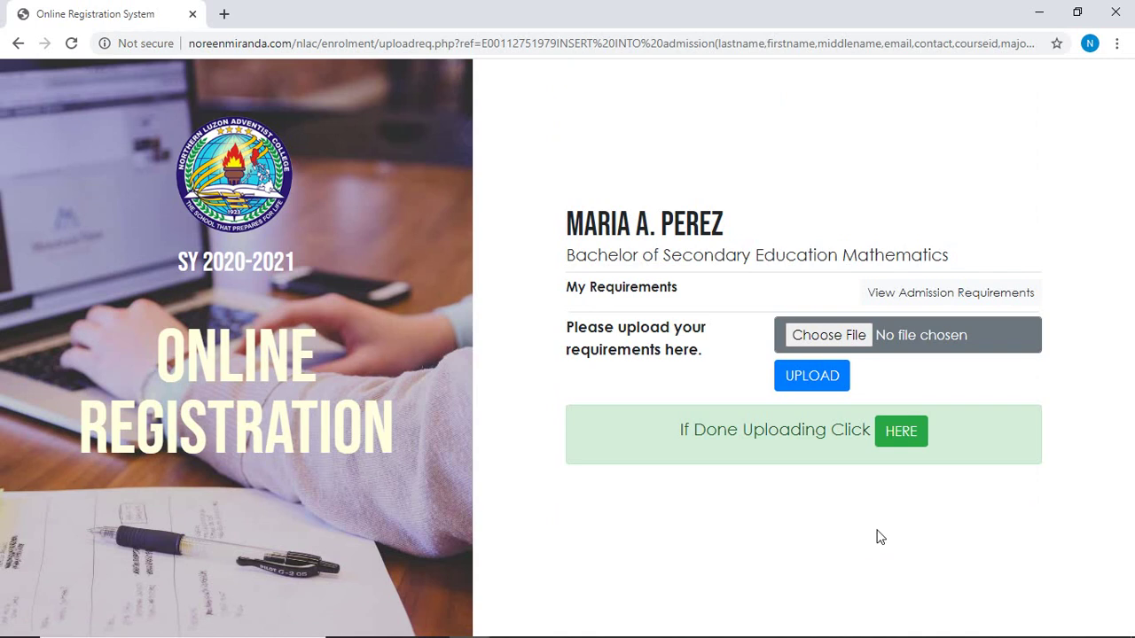
Reopen the Admission Requirements list and scroll through the foreign-student requirements.
click(940, 299)
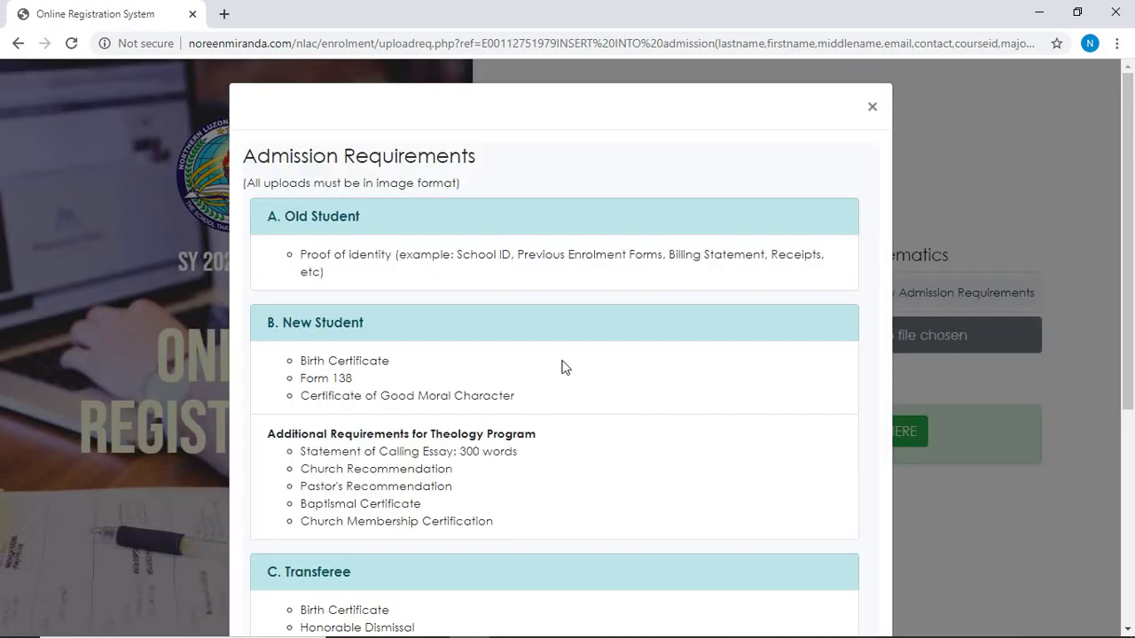
scroll(550, 366, down, 2)
scroll(545, 368, down, 2)
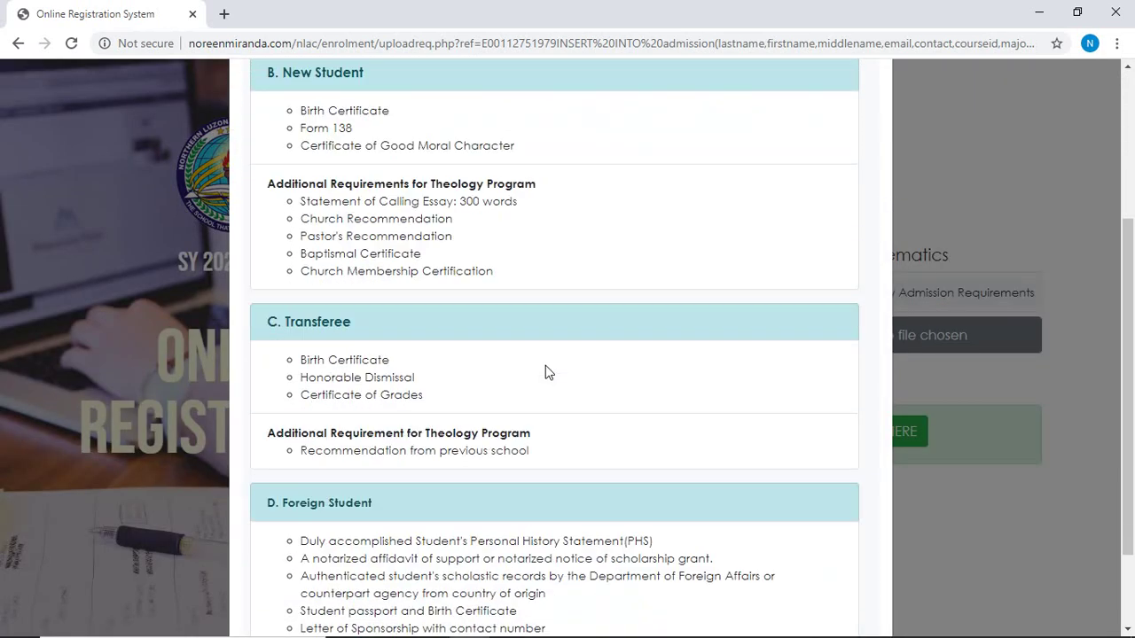
scroll(557, 394, up, 5)
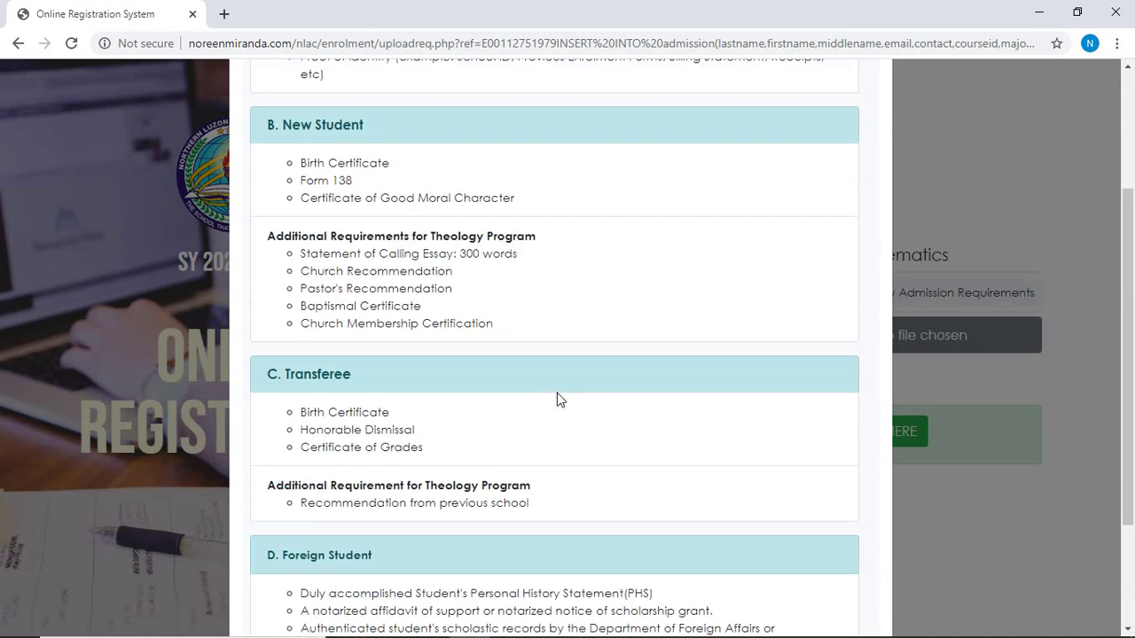
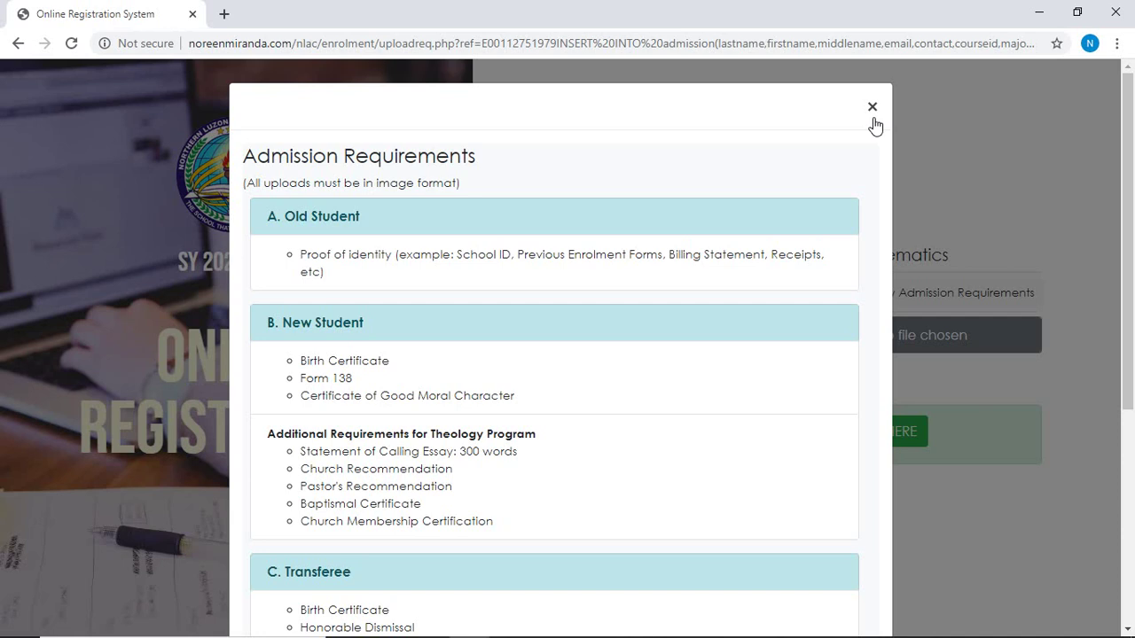
Close the Admission Requirements modal to reveal the Secondary Education Mathematics requirements upload page.
click(873, 109)
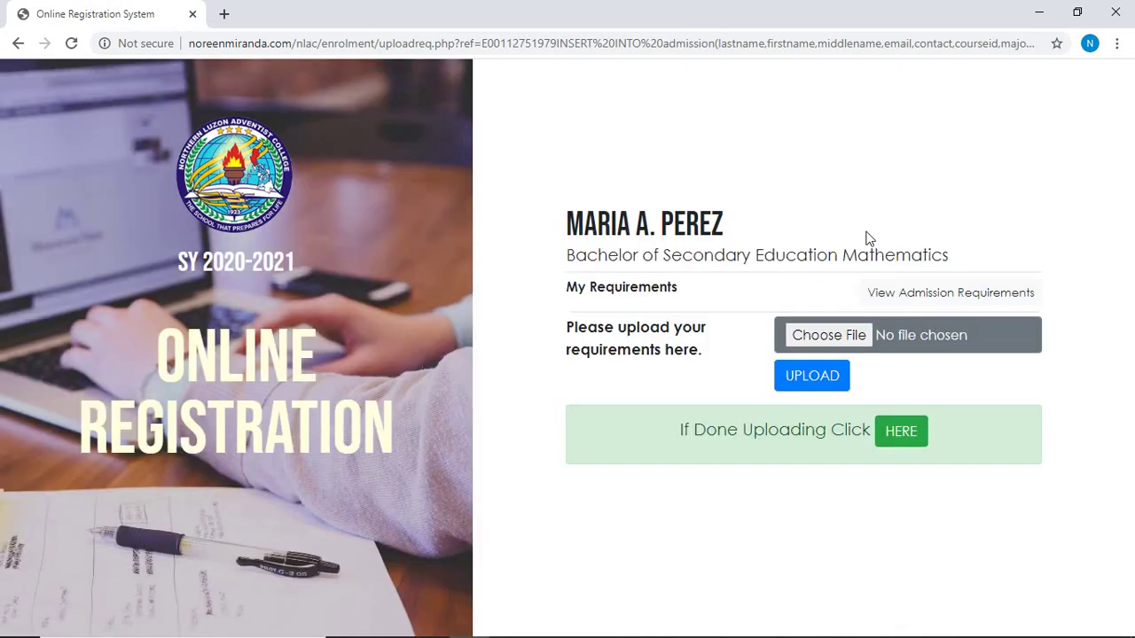
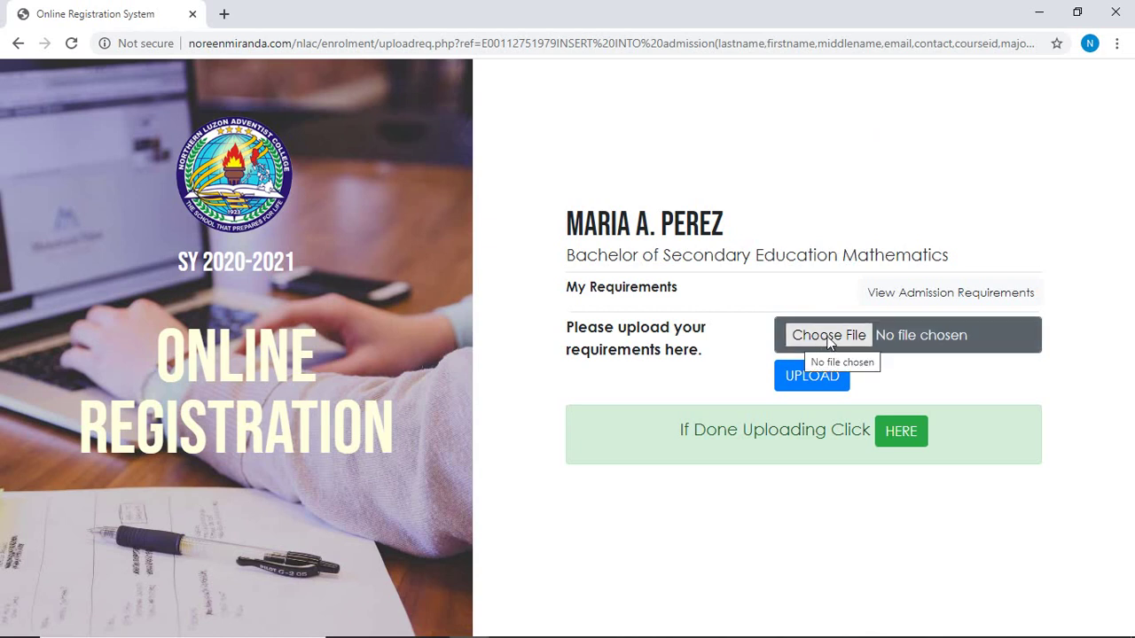
Upload 'birth certificate.jpg' from the Requirements folder as the first requirement.
click(829, 337)
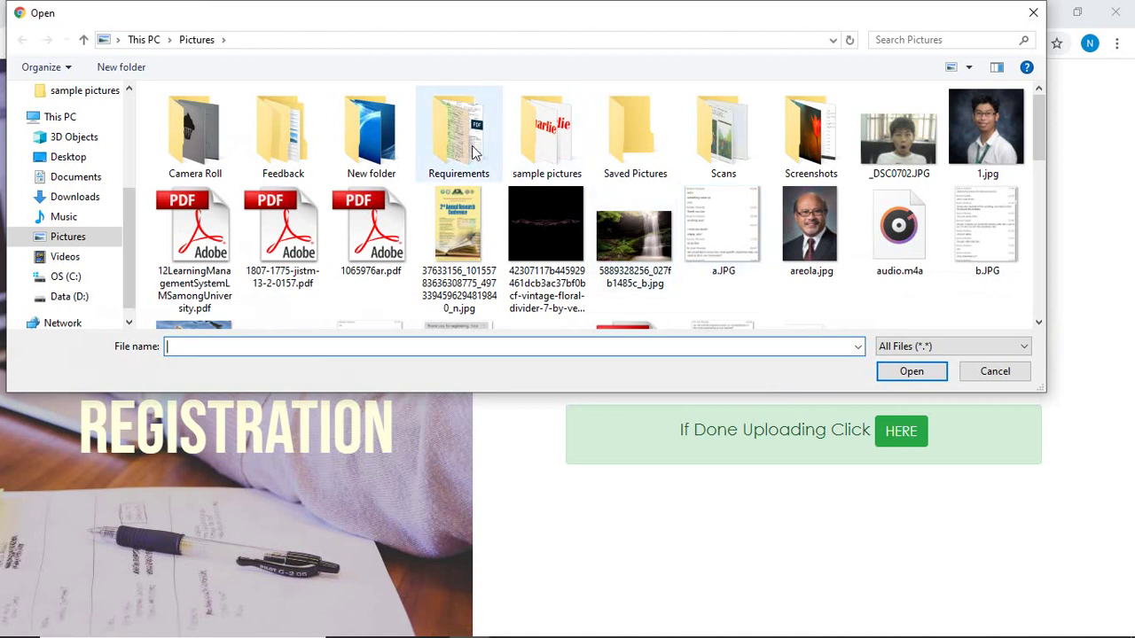
double_click(460, 144)
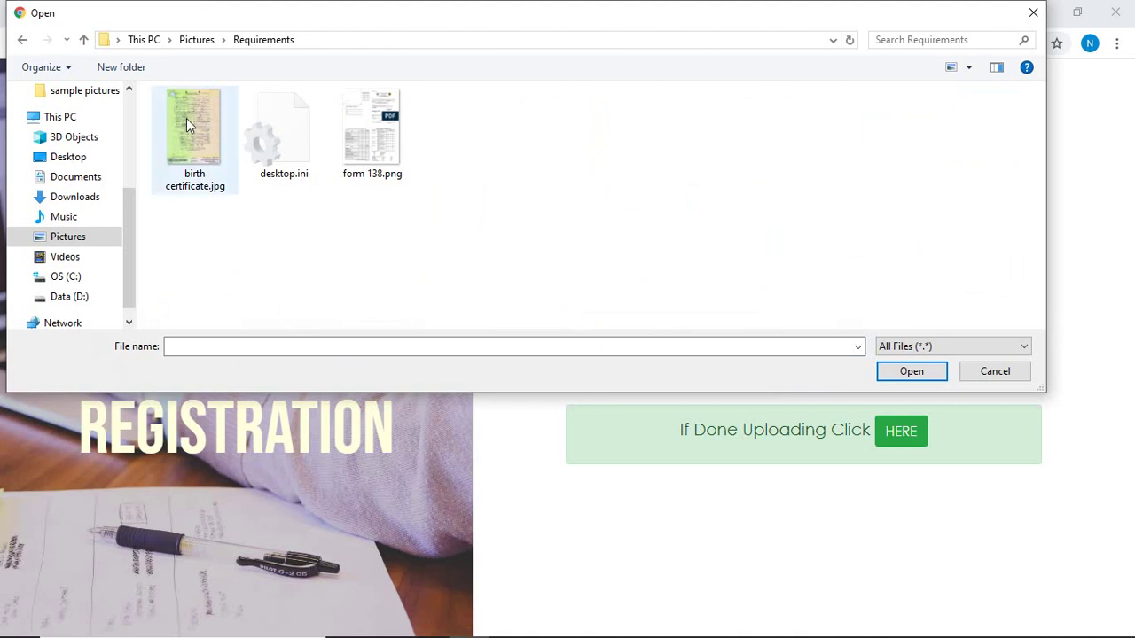
double_click(189, 115)
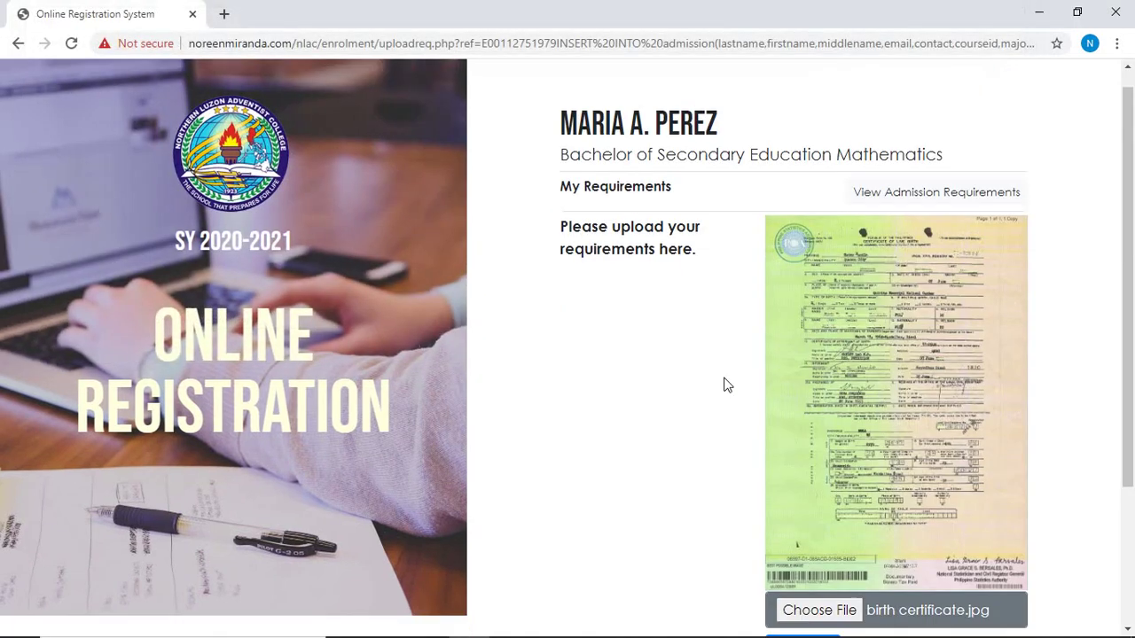
scroll(727, 381, down, 2)
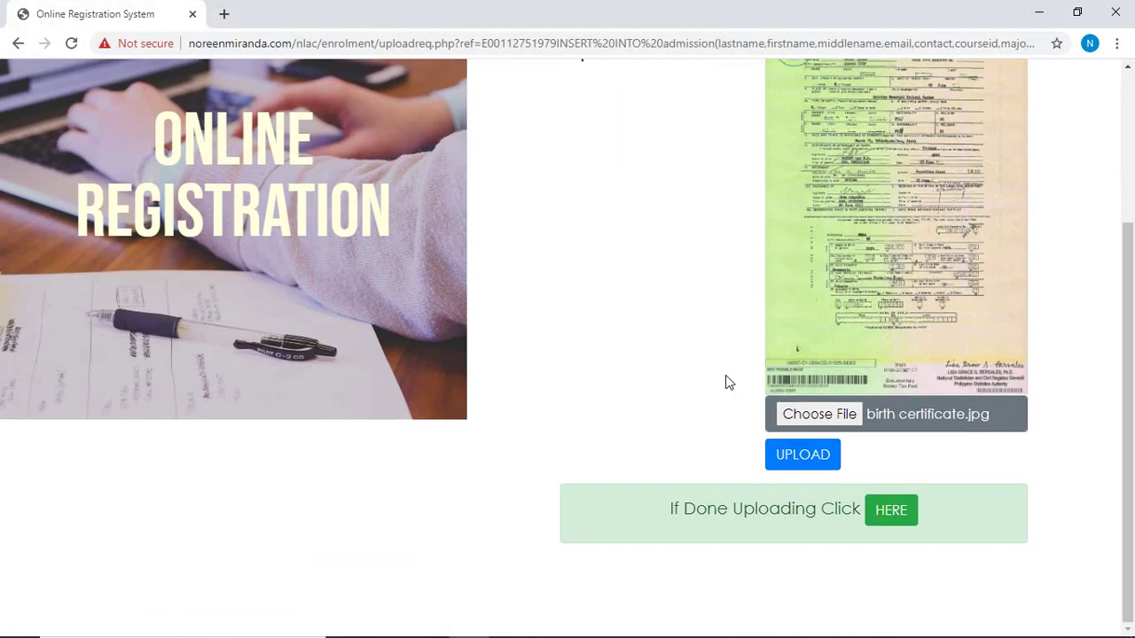
click(813, 465)
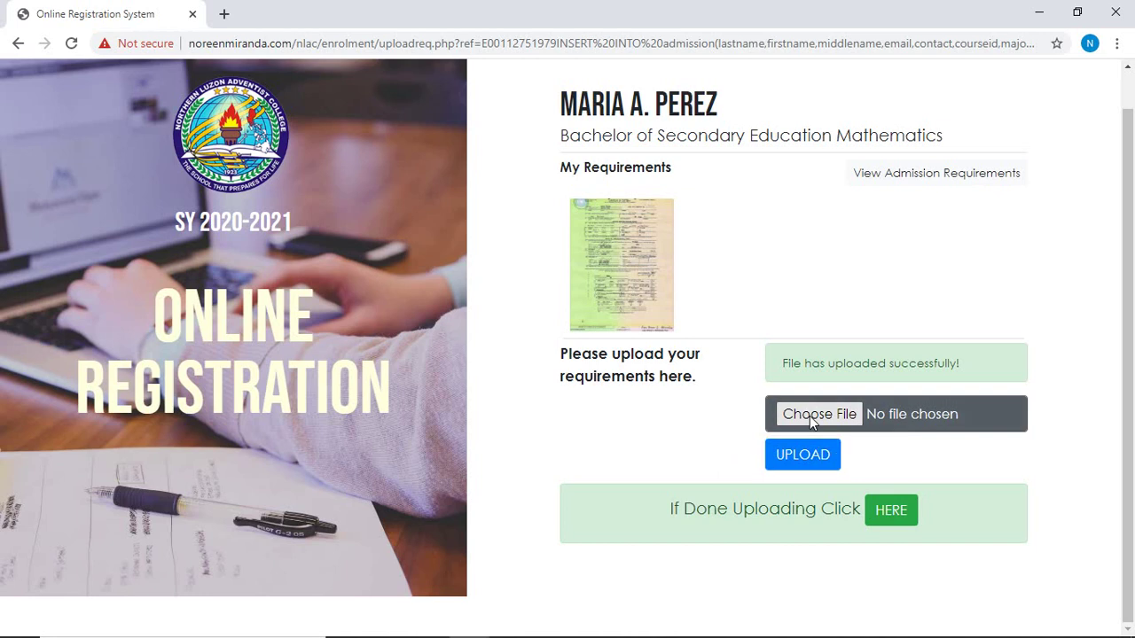
Upload 'form 138.png' as the second requirement.
click(809, 416)
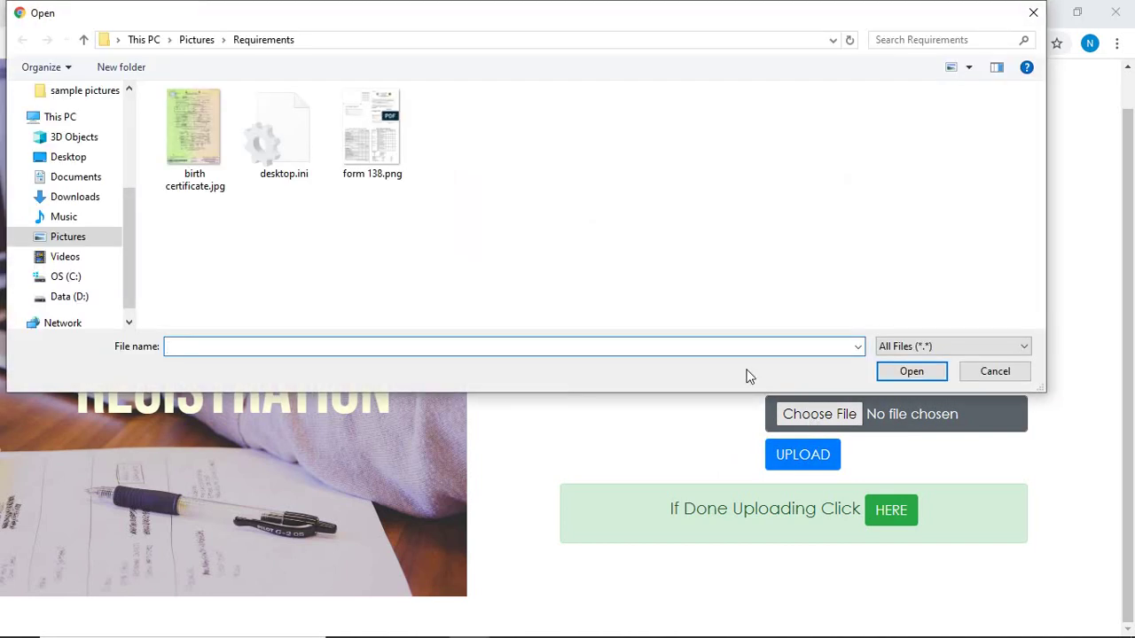
click(386, 132)
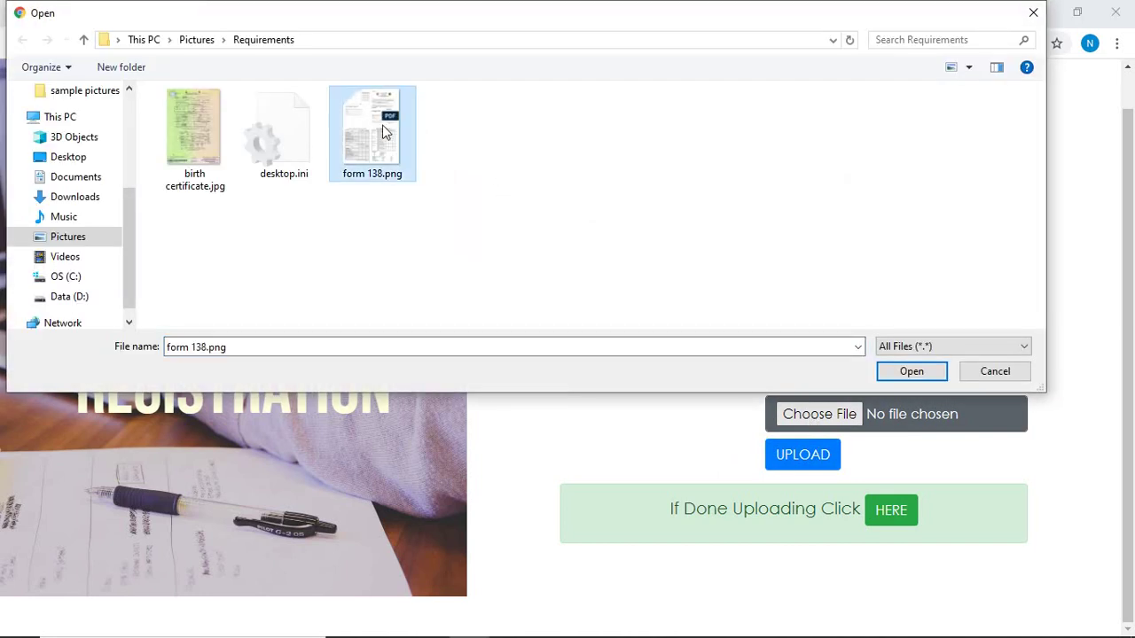
double_click(375, 133)
scroll(376, 133, down, 2)
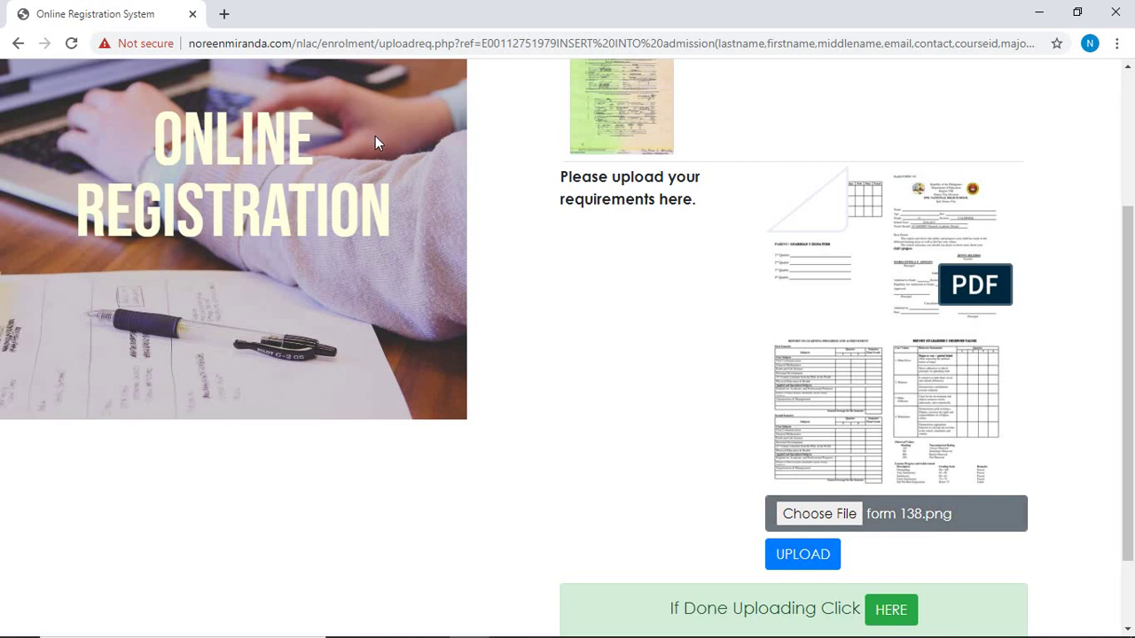
click(820, 561)
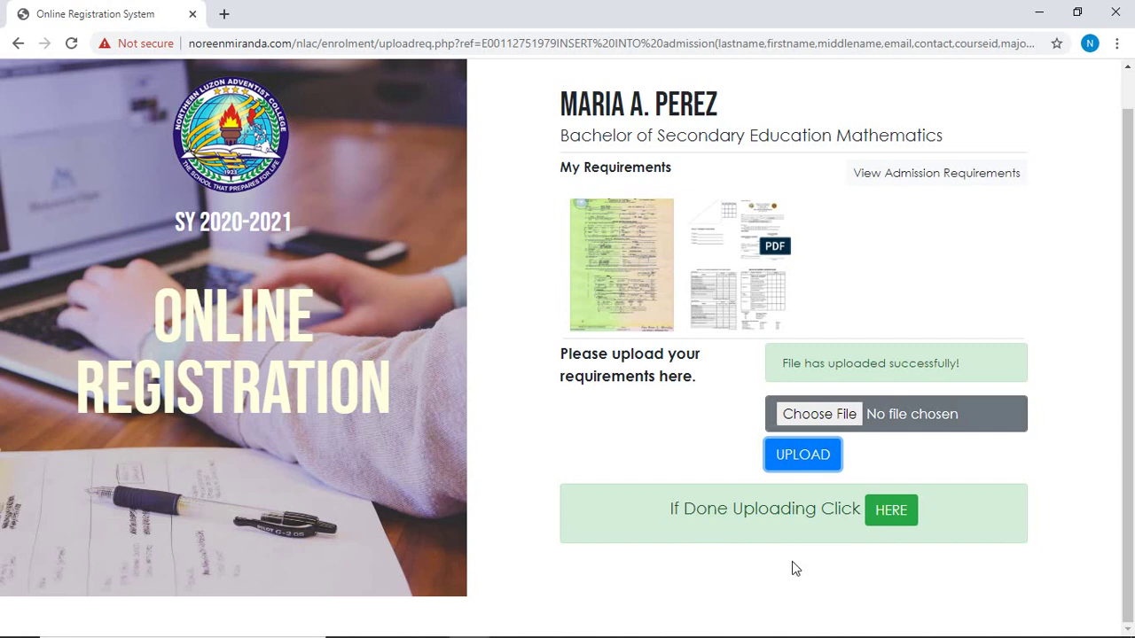
Finish the requirements upload to reach the thank-you page with login credentials.
click(894, 522)
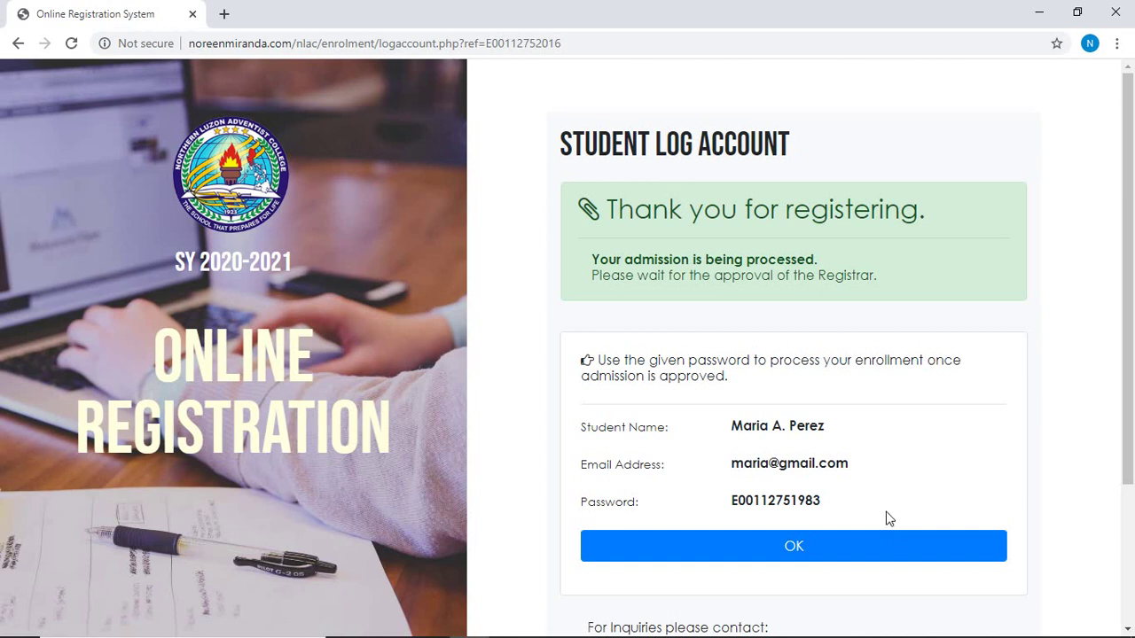
scroll(887, 518, down, 1)
scroll(889, 518, up, 1)
scroll(886, 514, down, 1)
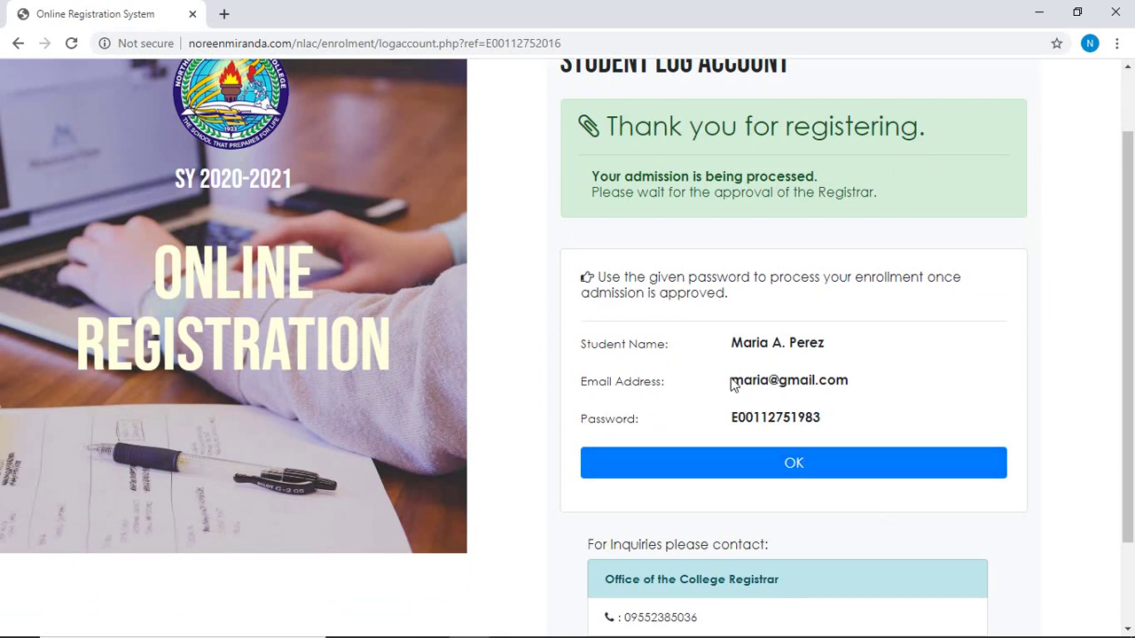
Highlight the generated login e-mail address and password on the page.
drag(723, 381, 850, 382)
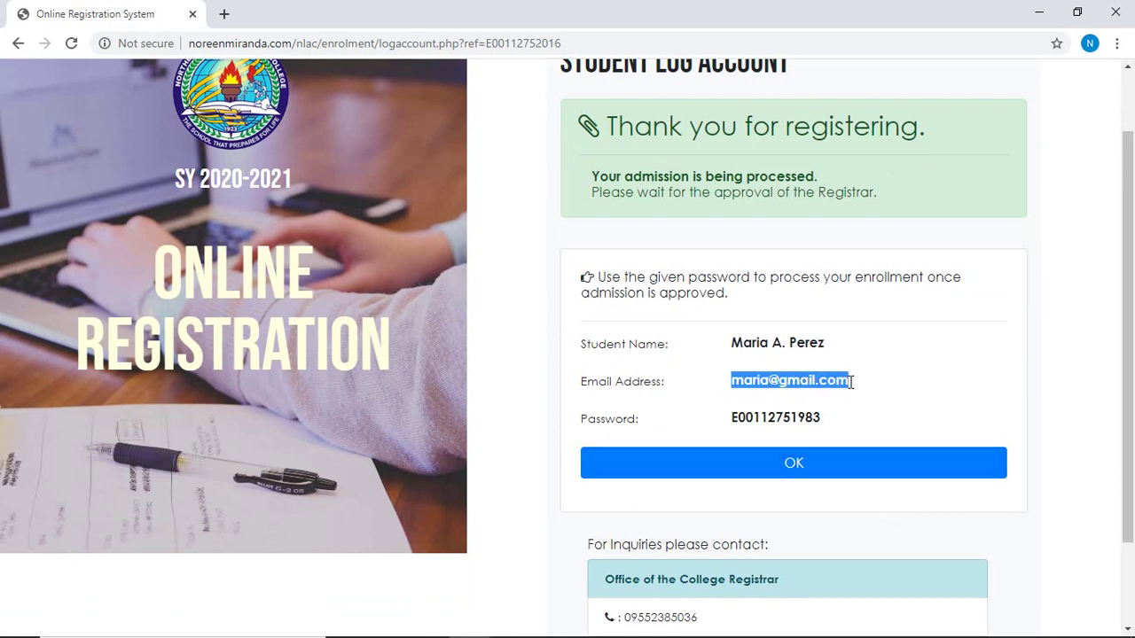
drag(839, 420, 733, 420)
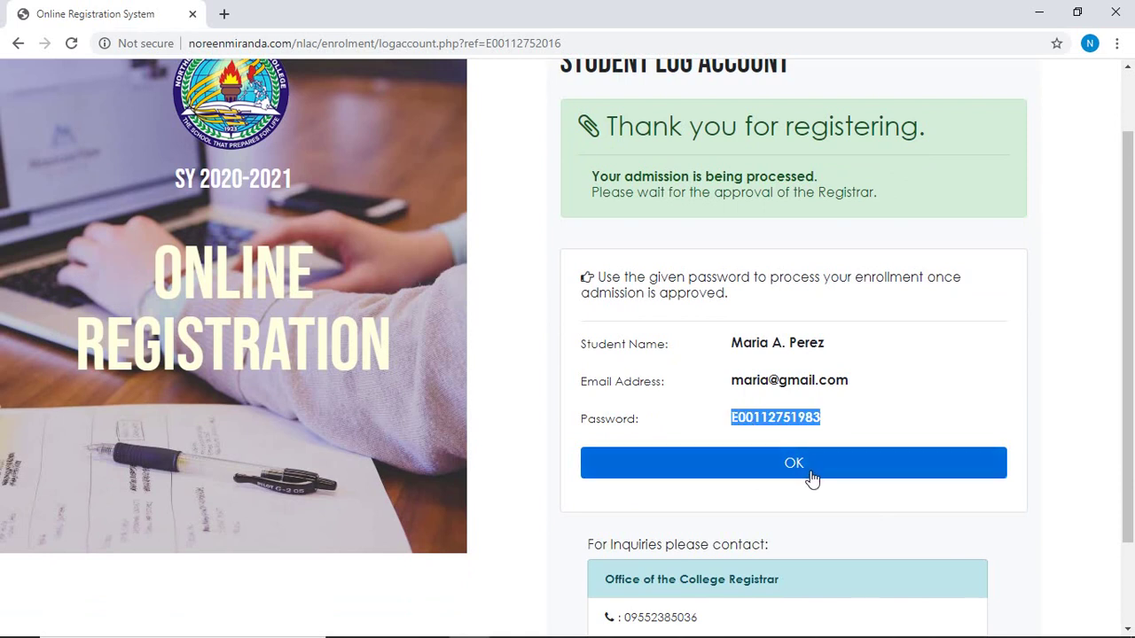
drag(829, 422, 730, 415)
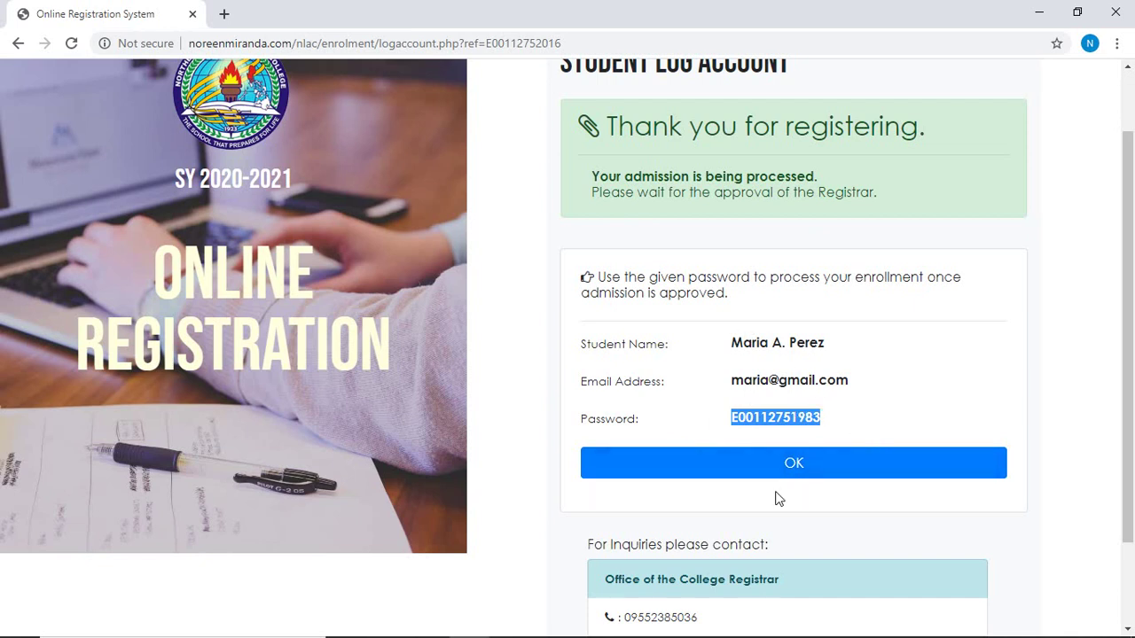
Go to the Student Login page and enter the student's e-mail address.
click(794, 463)
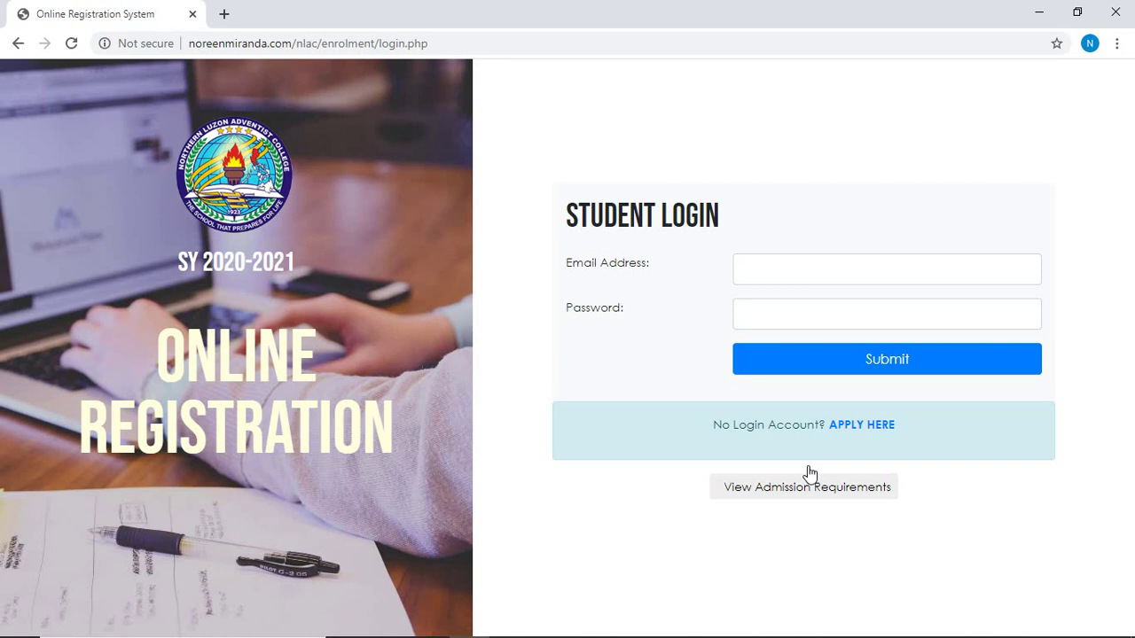
click(758, 266)
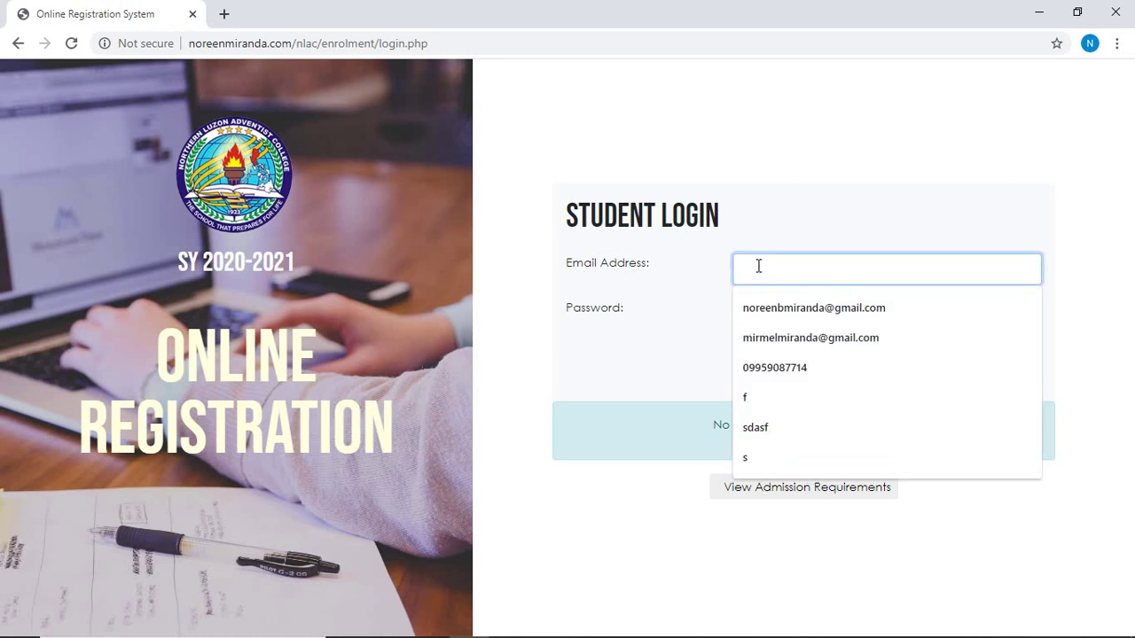
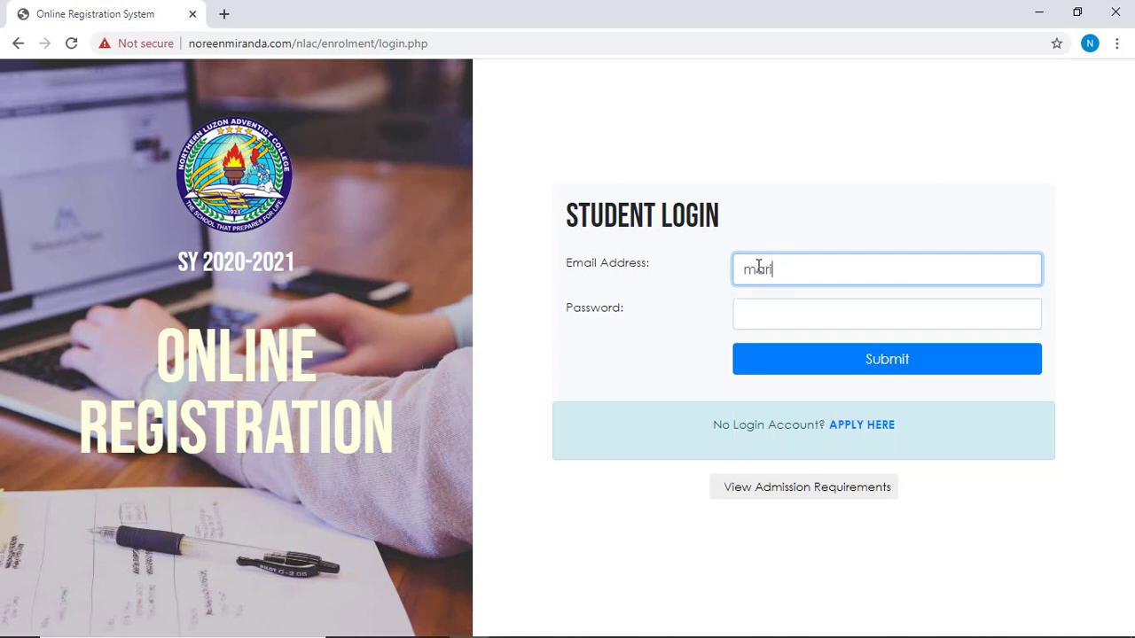
click(776, 310)
Enter the generated password, log in, and continue past the upload-requirements page.
text(maria1234567)
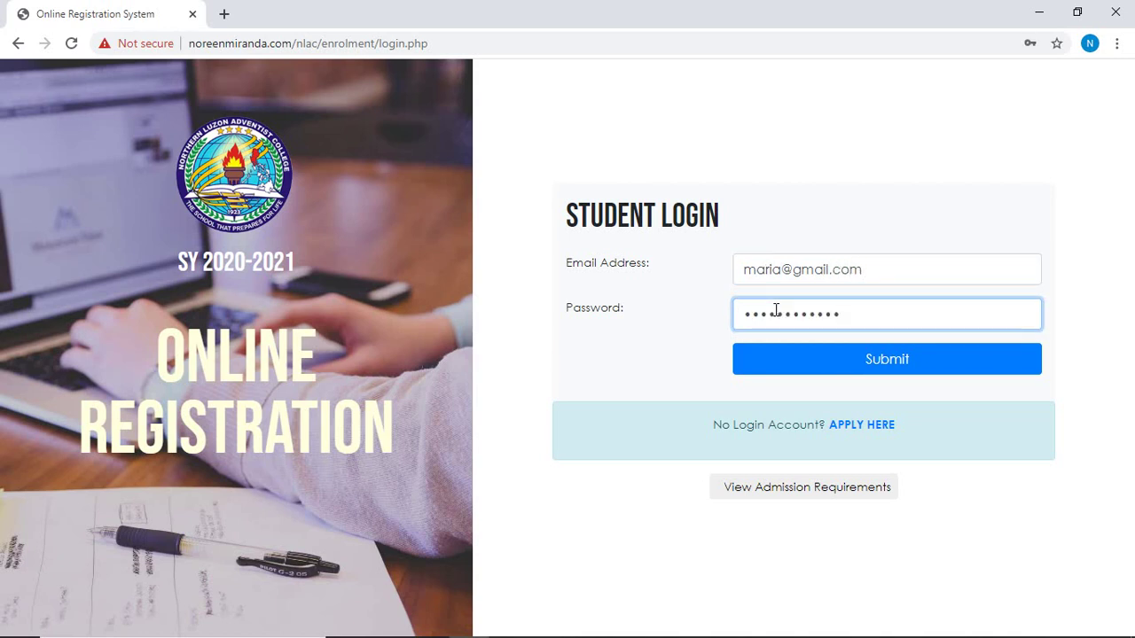
click(821, 361)
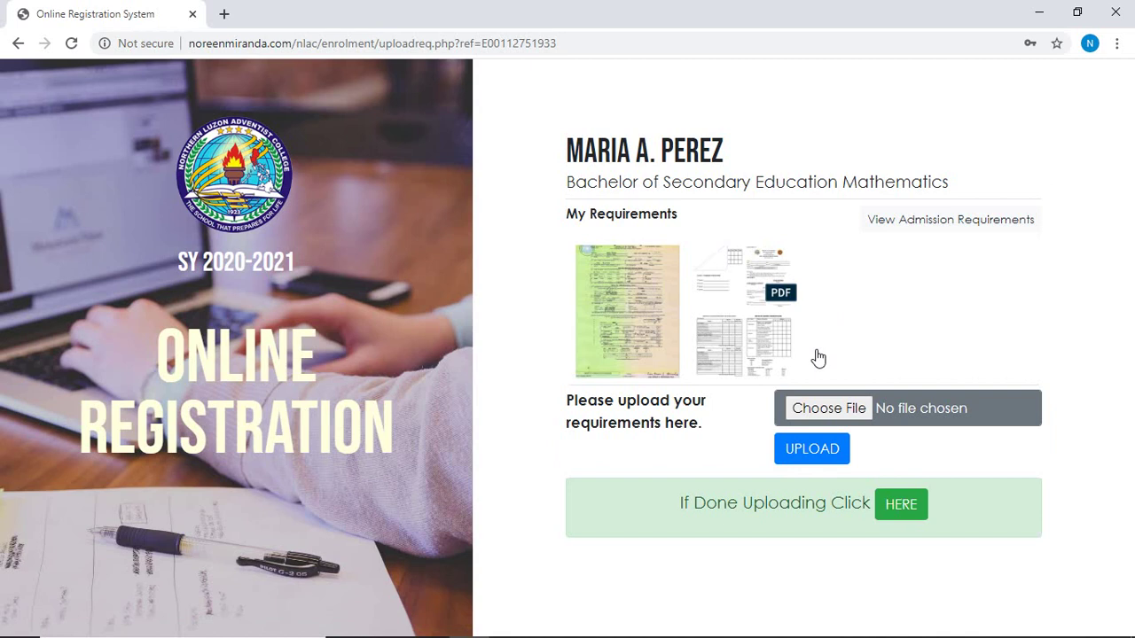
click(903, 507)
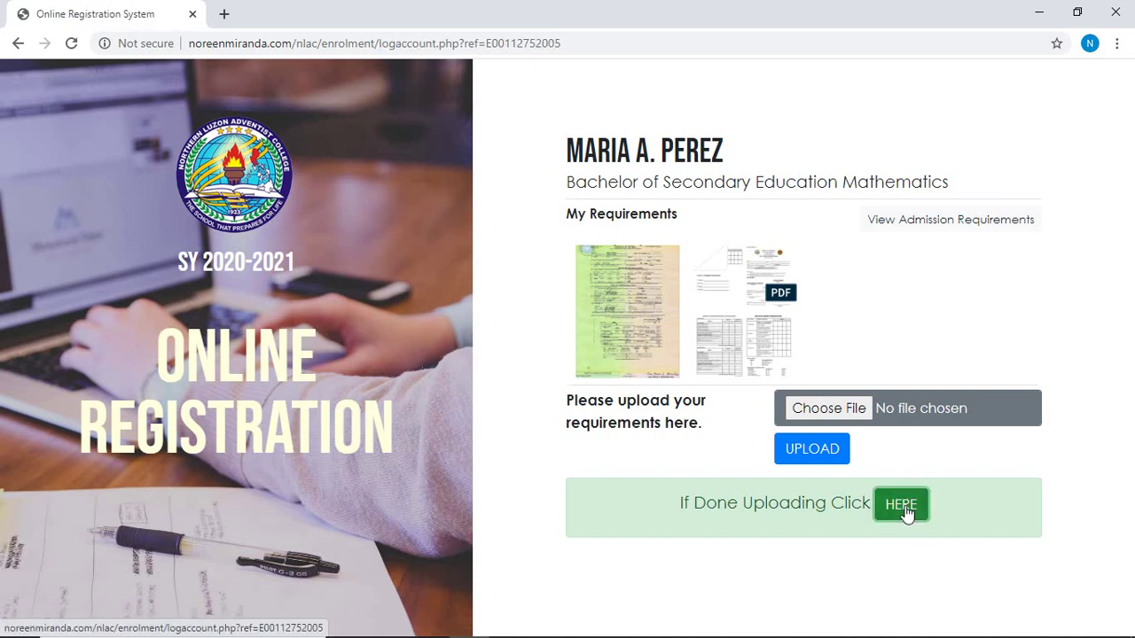